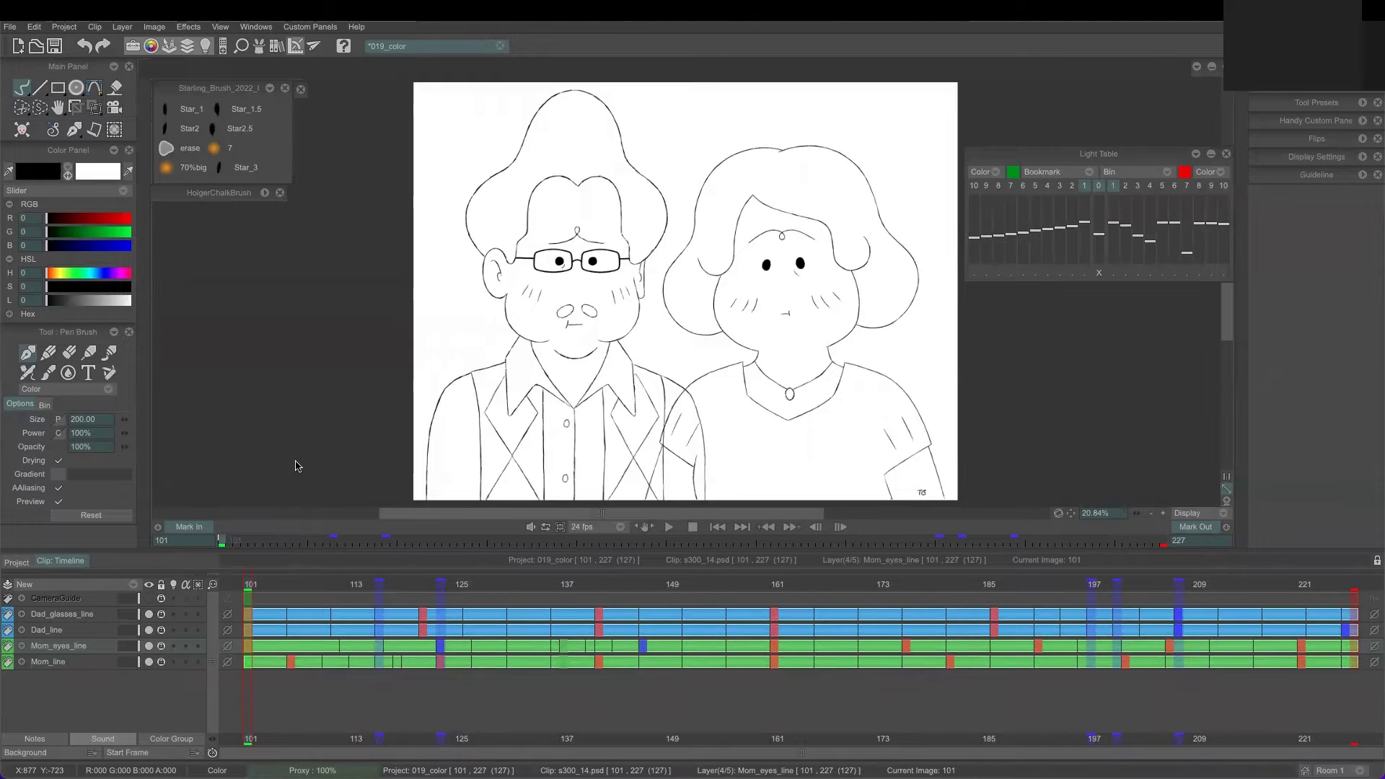
Review the shot, then create a Colo & Texture layer from Dad_line.
{"action": "left_click", "coordinate": [669, 528]}
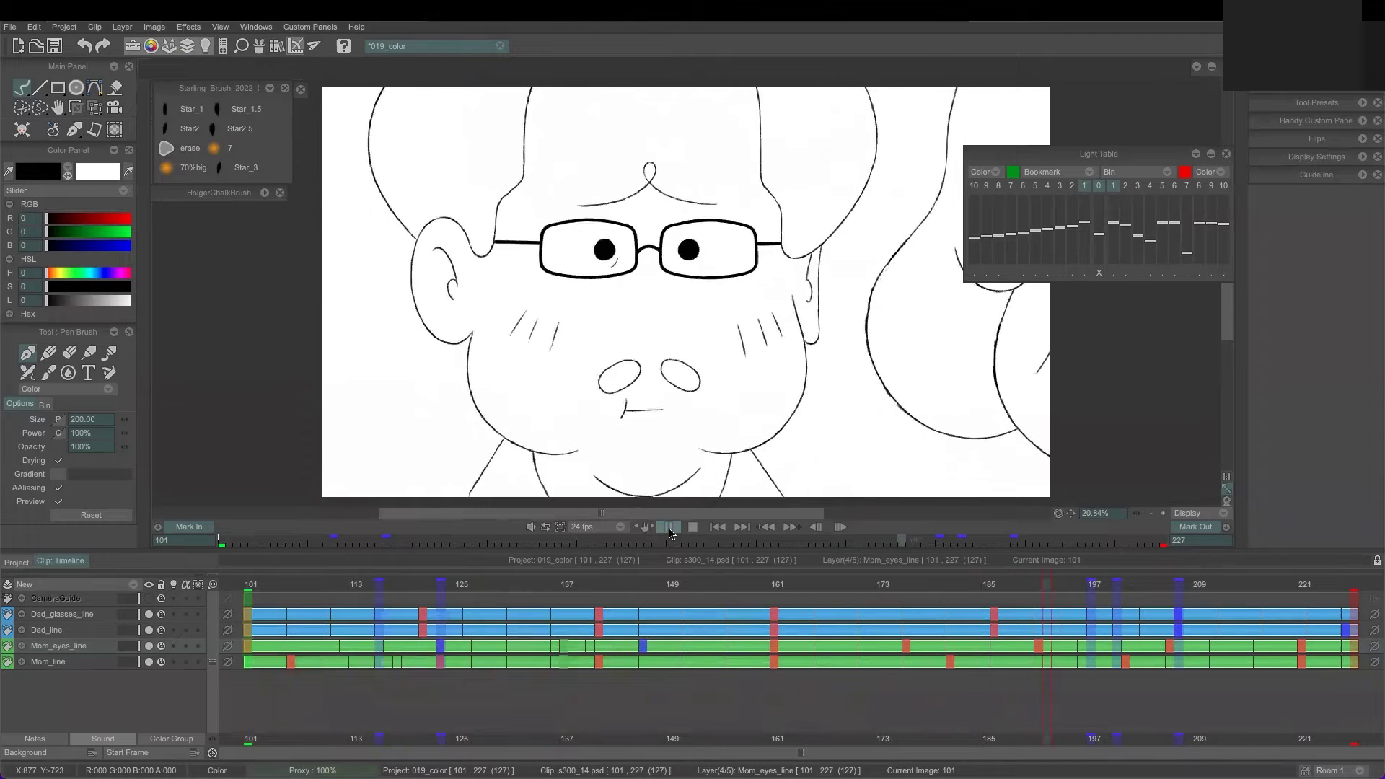
{"action": "left_click", "coordinate": [52, 632]}
{"action": "left_click", "coordinate": [82, 588]}
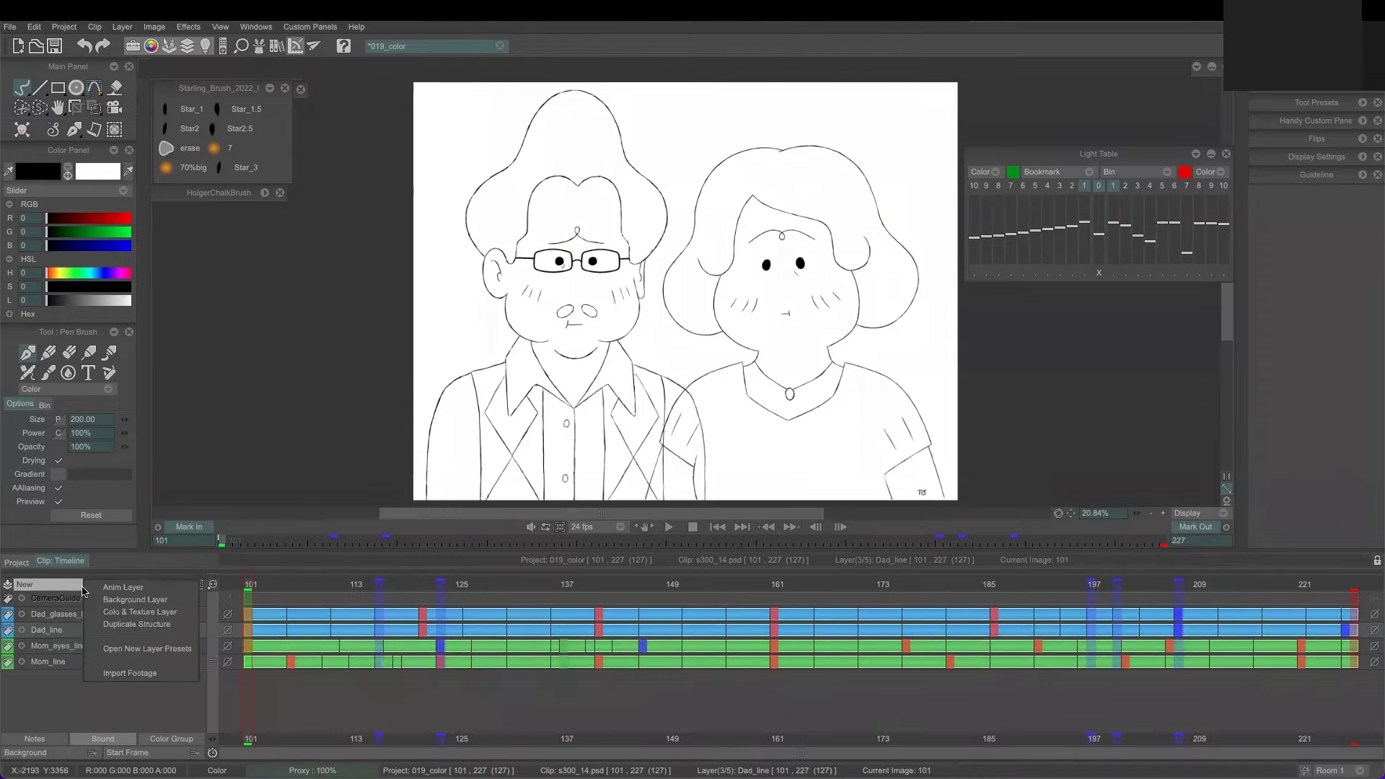
{"action": "left_click", "coordinate": [128, 613]}
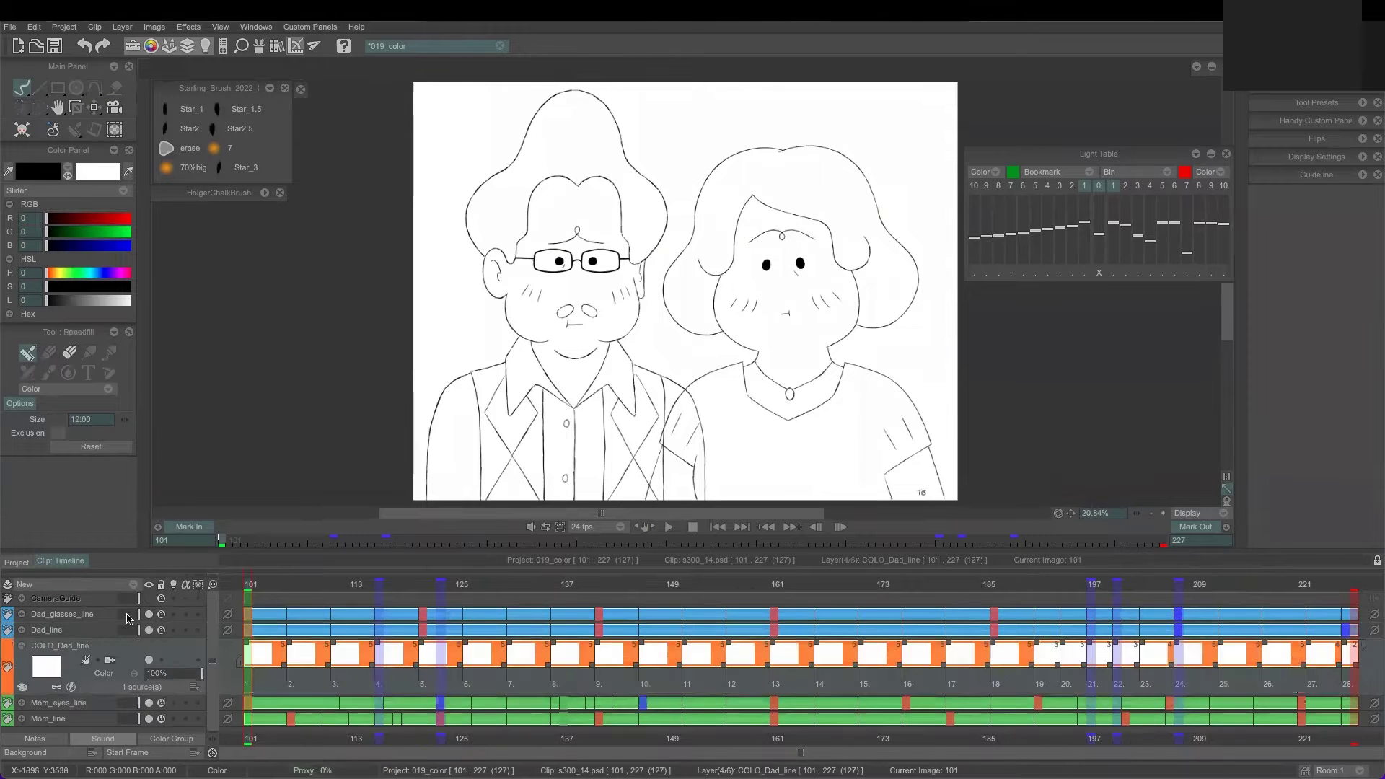
Rename the new layer Dad_color and give it the blue (B) colour label.
{"action": "double_click", "coordinate": [61, 652]}
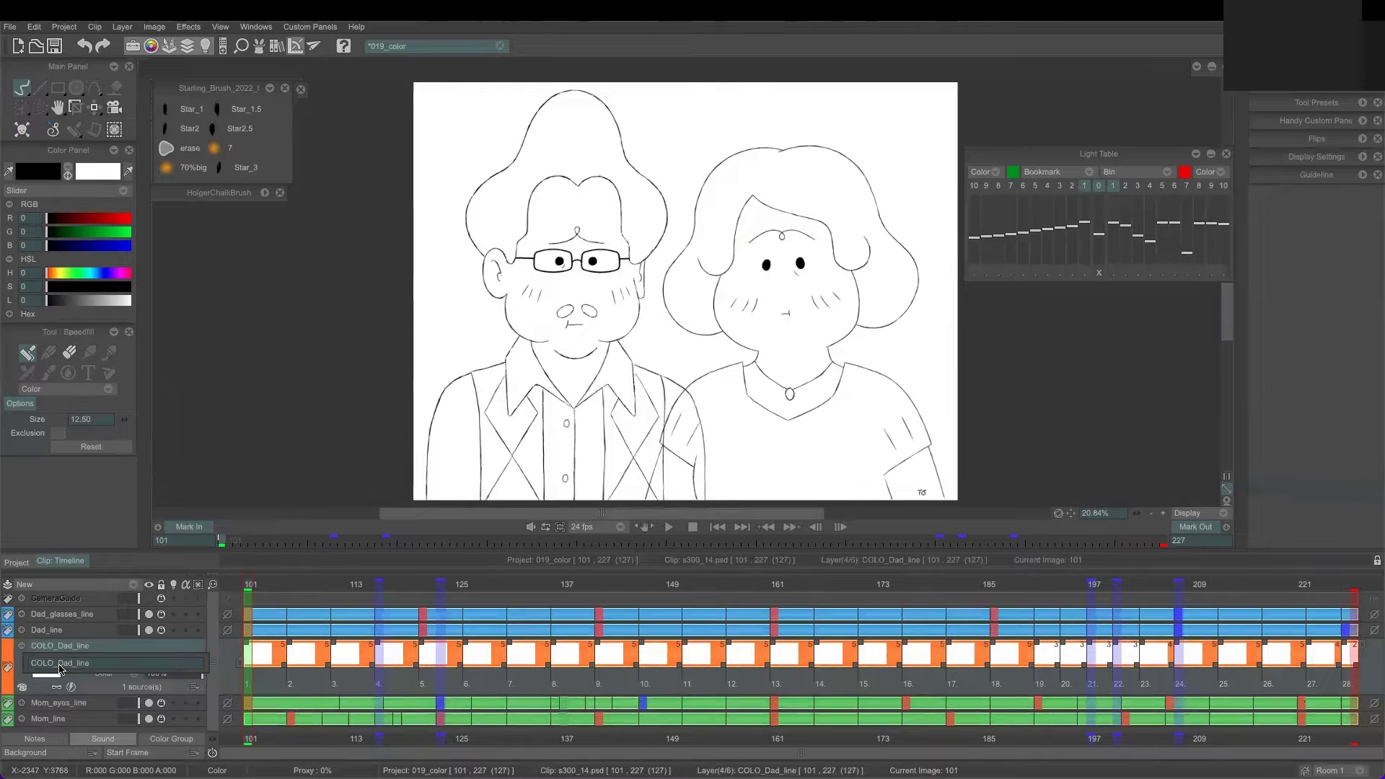
{"action": "type", "text": "Dad_color"}
{"action": "key", "text": "Return"}
{"action": "left_click", "coordinate": [8, 668]}
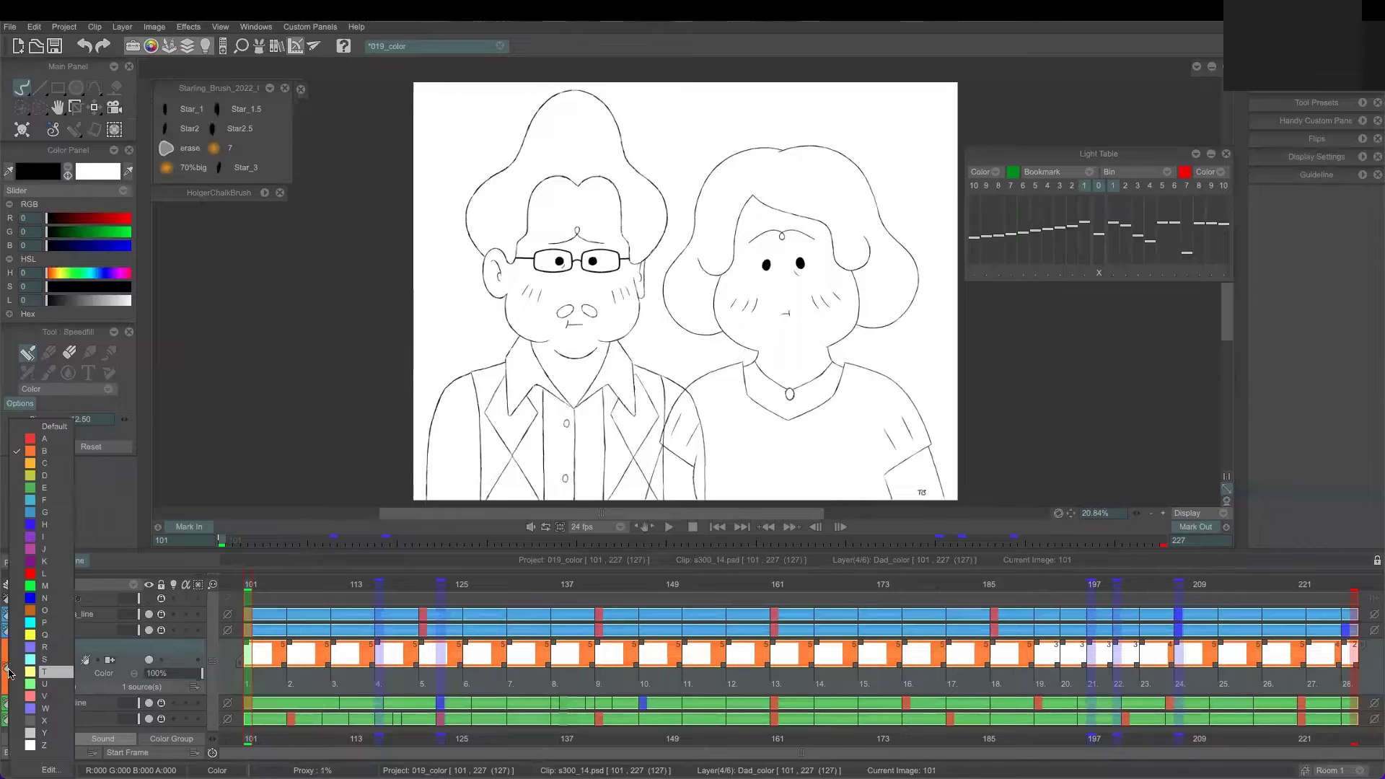
{"action": "left_click", "coordinate": [30, 514]}
{"action": "right_click", "coordinate": [21, 690]}
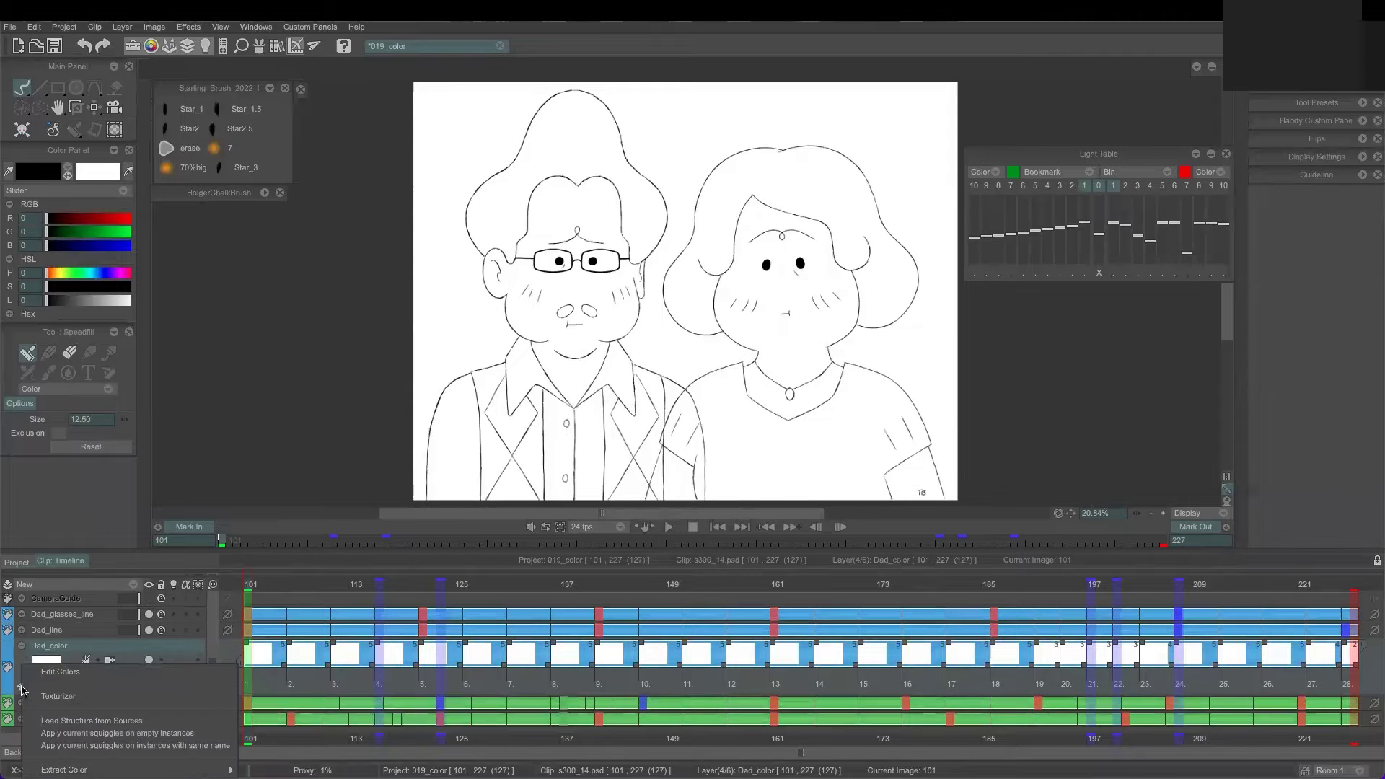
Load Parents_palette_Holger_2022_05_01.pal into Dad_color and scribble Dad Hair brown on his hair.
{"action": "left_click", "coordinate": [57, 674]}
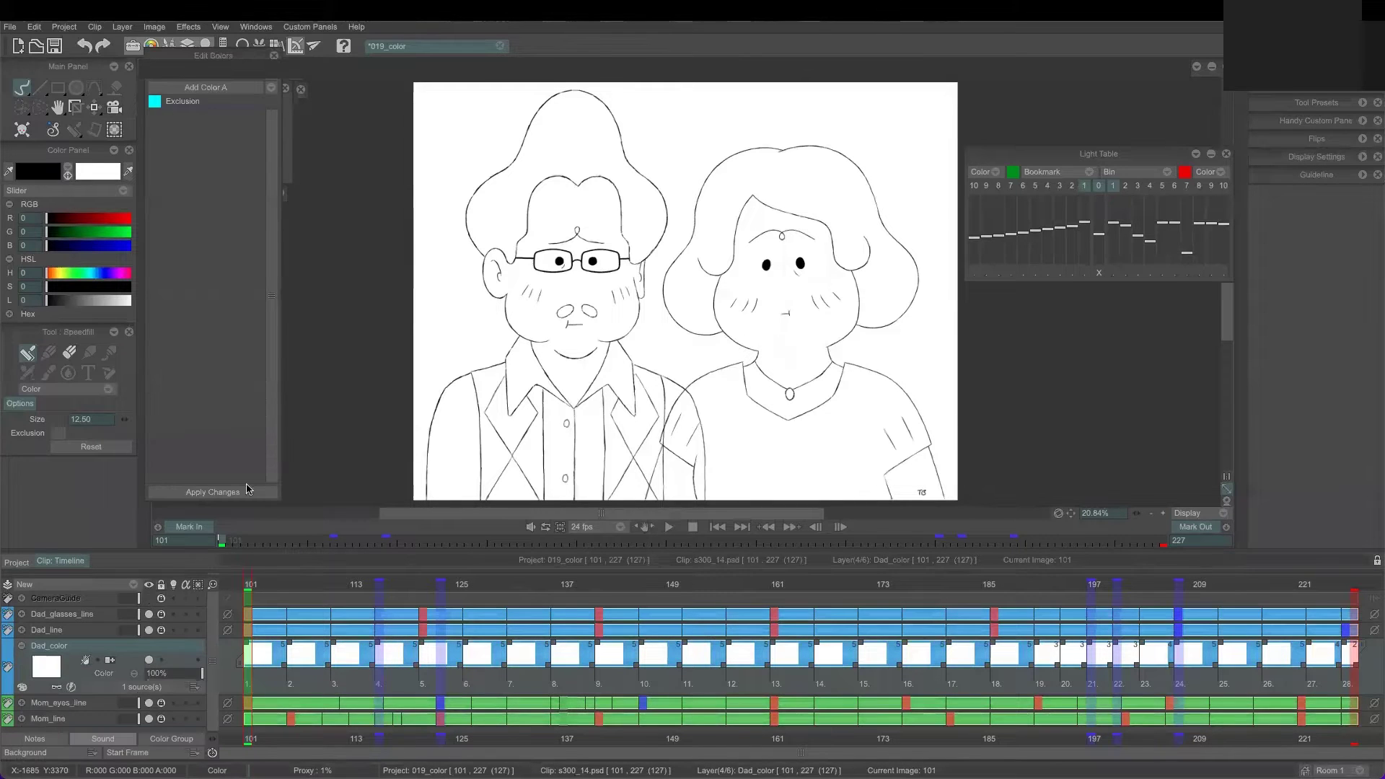
{"action": "left_click", "coordinate": [272, 88]}
{"action": "left_click", "coordinate": [318, 101]}
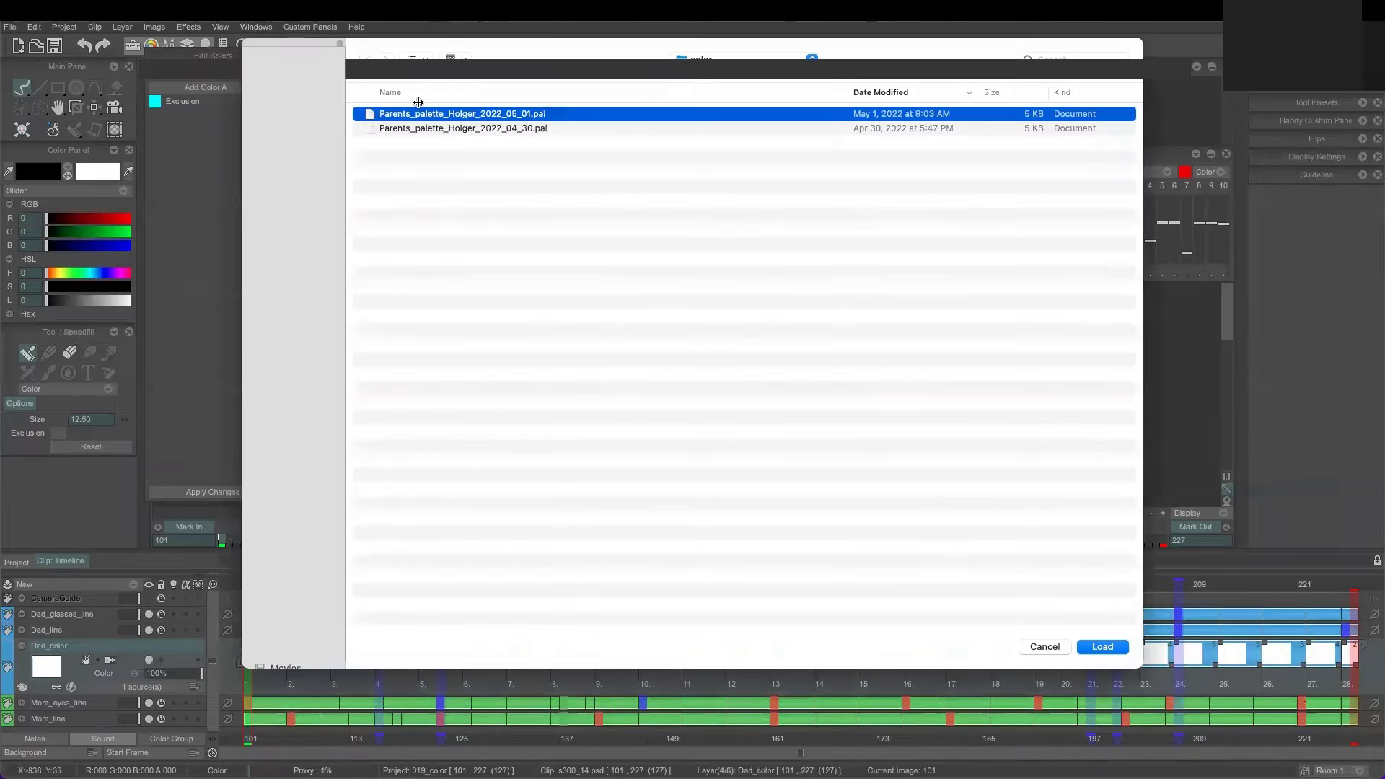
{"action": "double_click", "coordinate": [504, 118]}
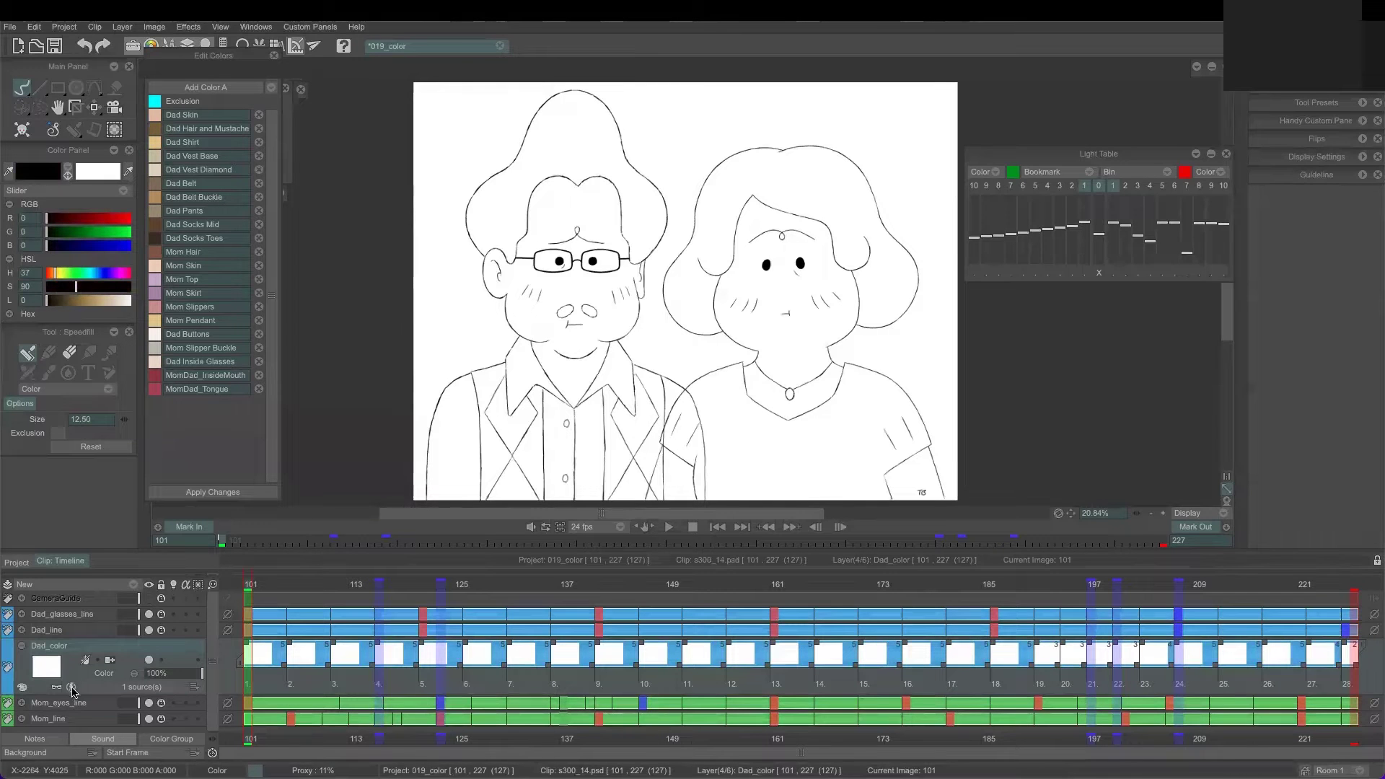
{"action": "left_click", "coordinate": [155, 133]}
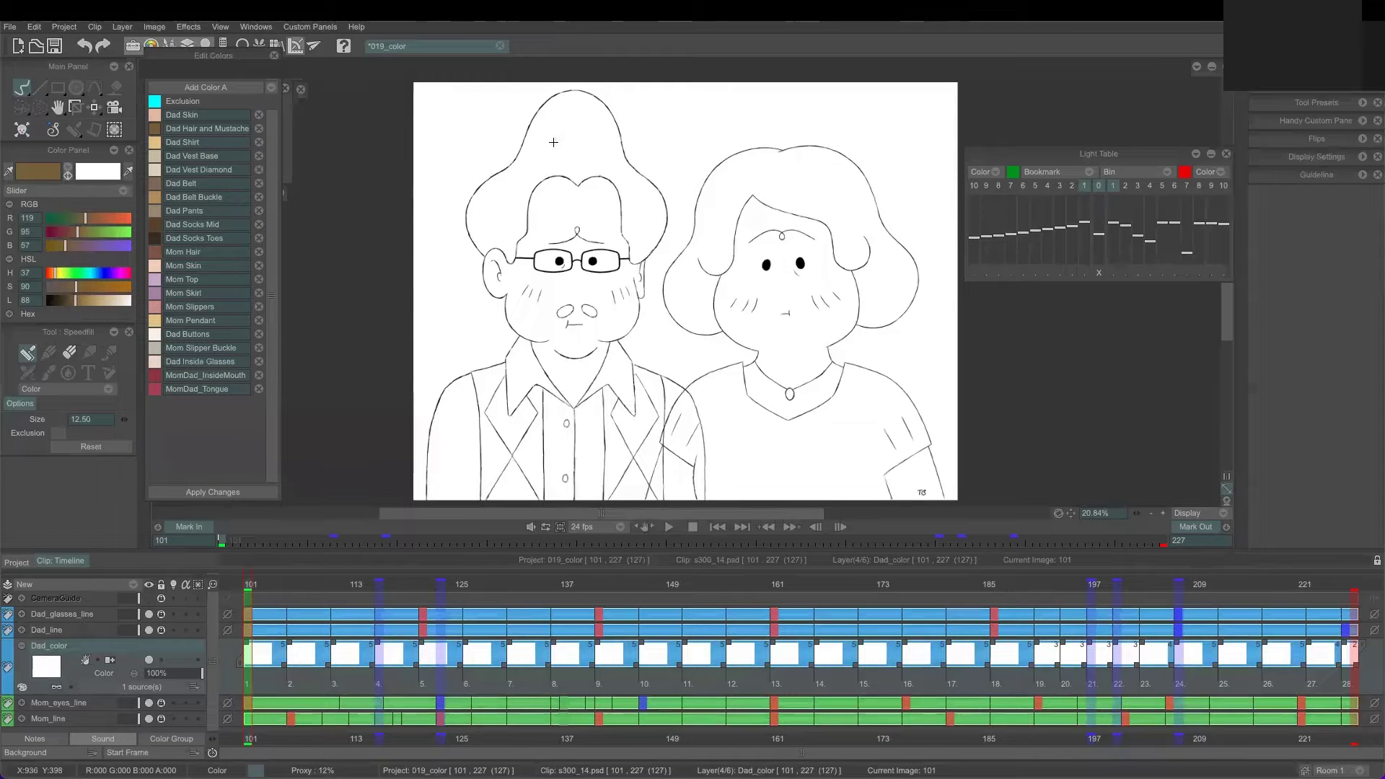
{"action": "left_click_drag", "start_coordinate": [562, 136], "coordinate": [516, 185]}
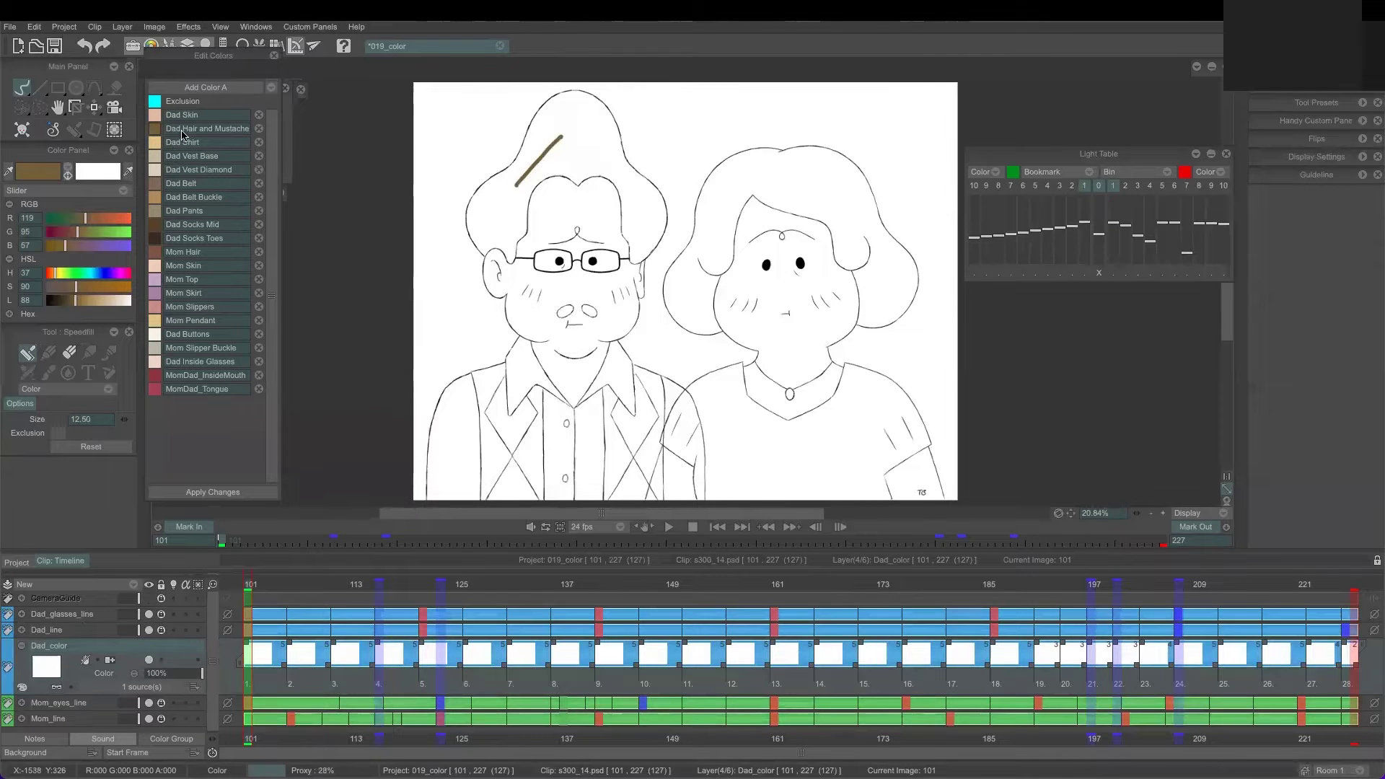
Mark Dad's shirt and collar with Dad Shirt tan squiggles.
{"action": "left_click", "coordinate": [156, 145]}
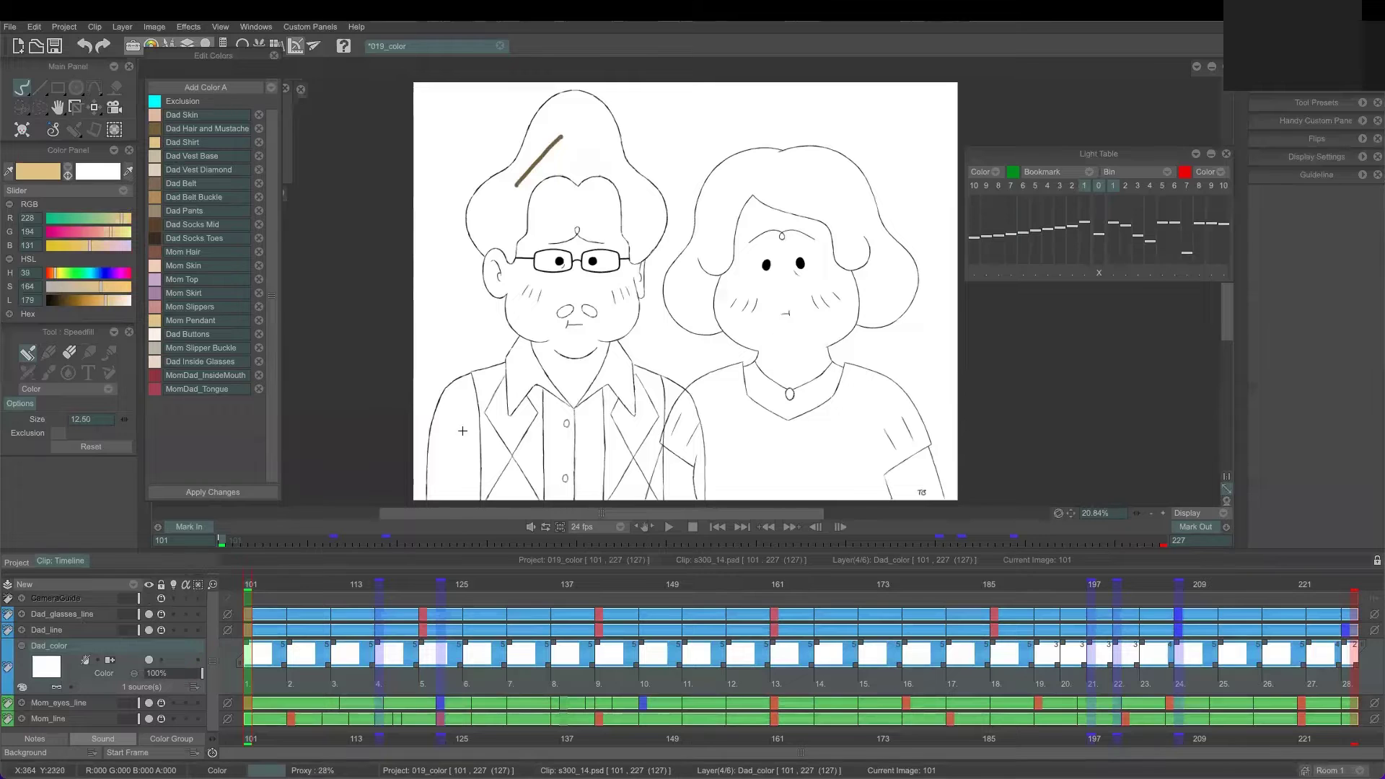
{"action": "left_click_drag", "start_coordinate": [463, 399], "coordinate": [458, 468]}
{"action": "left_click_drag", "start_coordinate": [523, 355], "coordinate": [553, 431]}
{"action": "left_click_drag", "start_coordinate": [610, 372], "coordinate": [590, 435]}
{"action": "left_click_drag", "start_coordinate": [682, 404], "coordinate": [682, 468]}
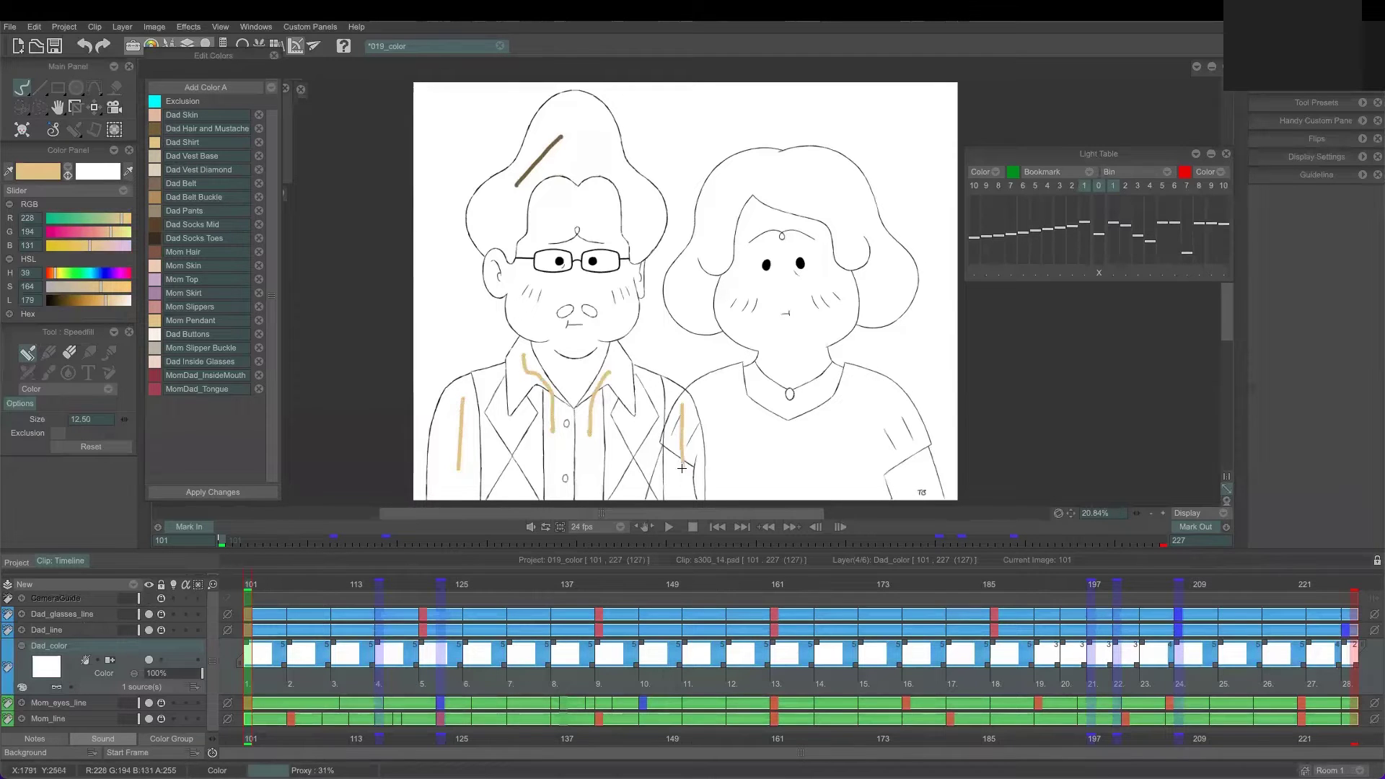
Mark Dad's vest with Dad Vest Base colour squiggles.
{"action": "left_click", "coordinate": [153, 156]}
{"action": "mouse_move", "coordinate": [489, 442]}
{"action": "left_mouse_down"}
{"action": "mouse_move", "coordinate": [490, 463]}
{"action": "mouse_move", "coordinate": [534, 462]}
{"action": "left_mouse_up"}
{"action": "left_click_drag", "start_coordinate": [535, 387], "coordinate": [540, 403]}
{"action": "left_click_drag", "start_coordinate": [615, 435], "coordinate": [617, 463]}
{"action": "left_click_drag", "start_coordinate": [659, 381], "coordinate": [655, 466]}
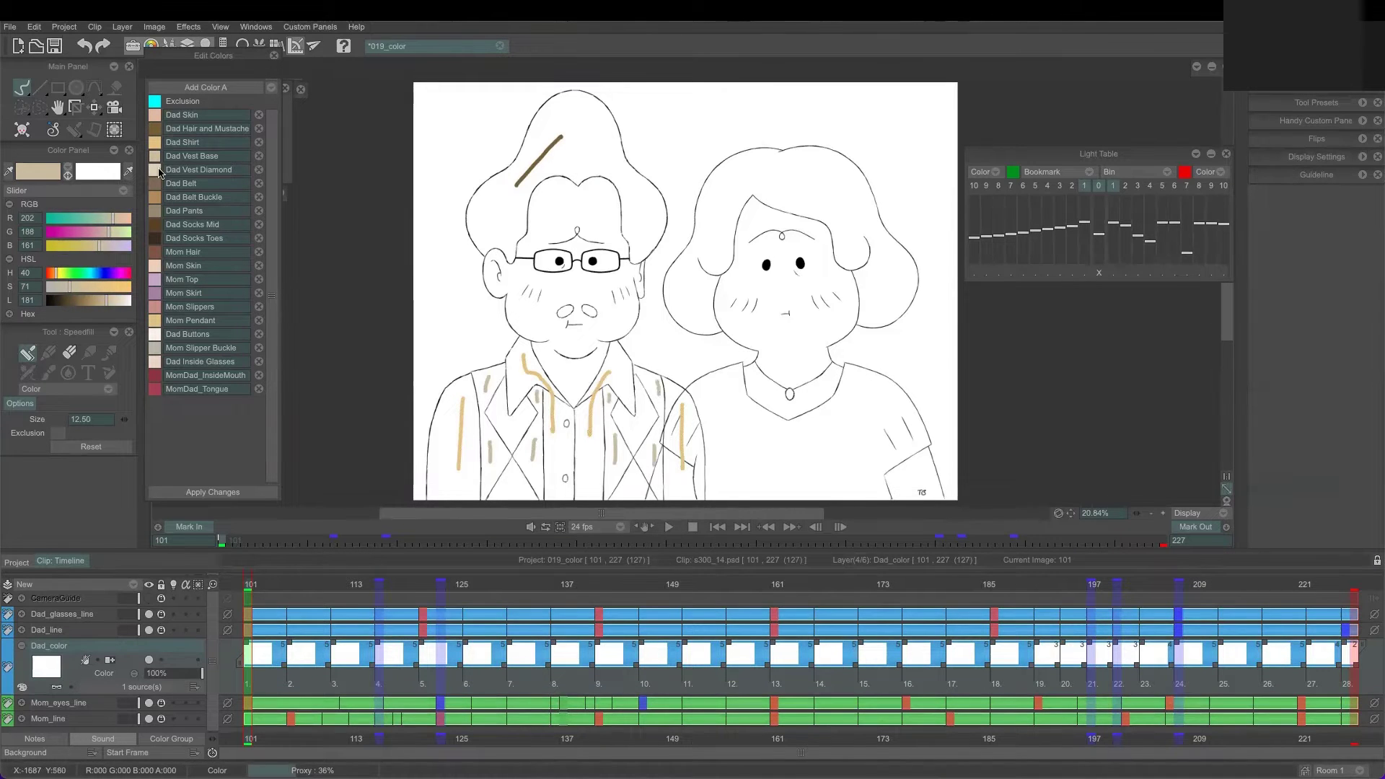
Mark Dad's mustache in hair brown and his face and neck in Dad Skin.
{"action": "left_click", "coordinate": [154, 169]}
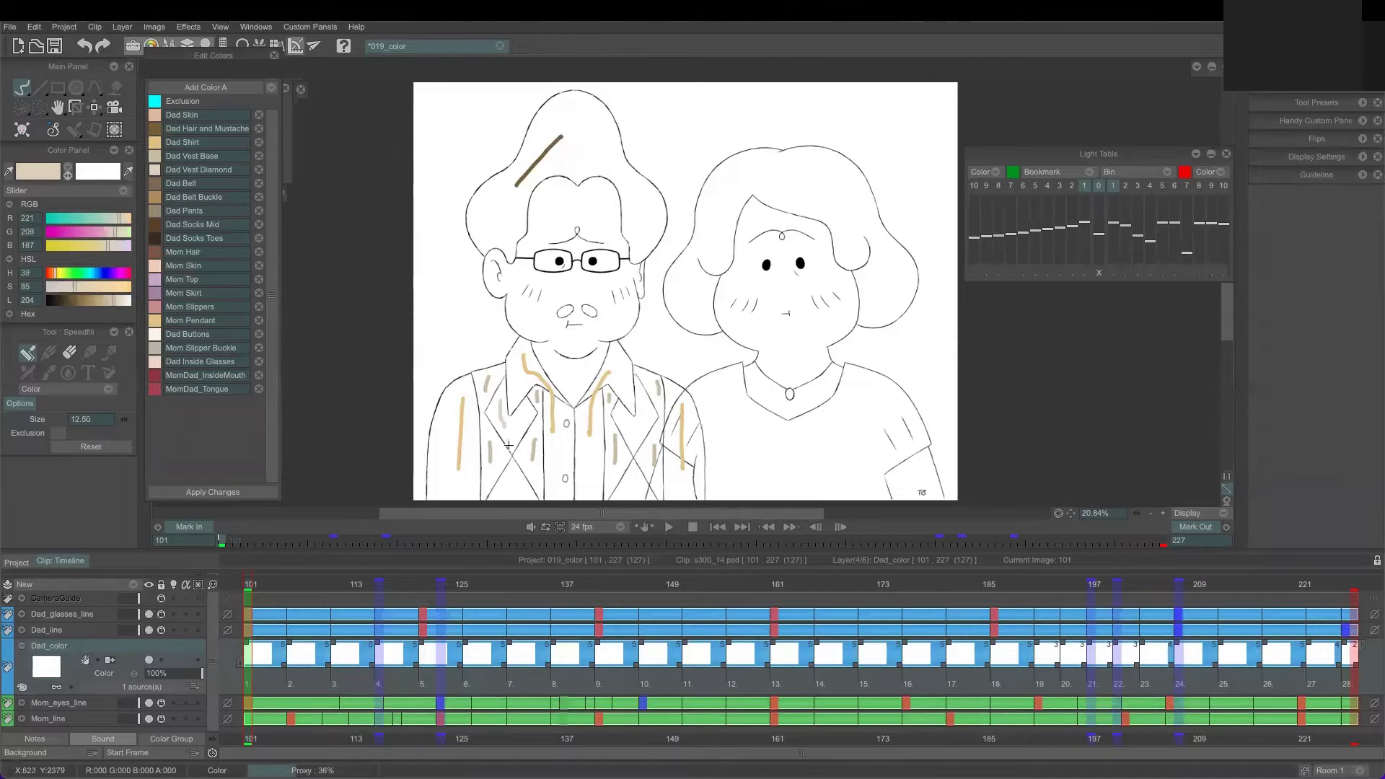
{"action": "left_click", "coordinate": [153, 128]}
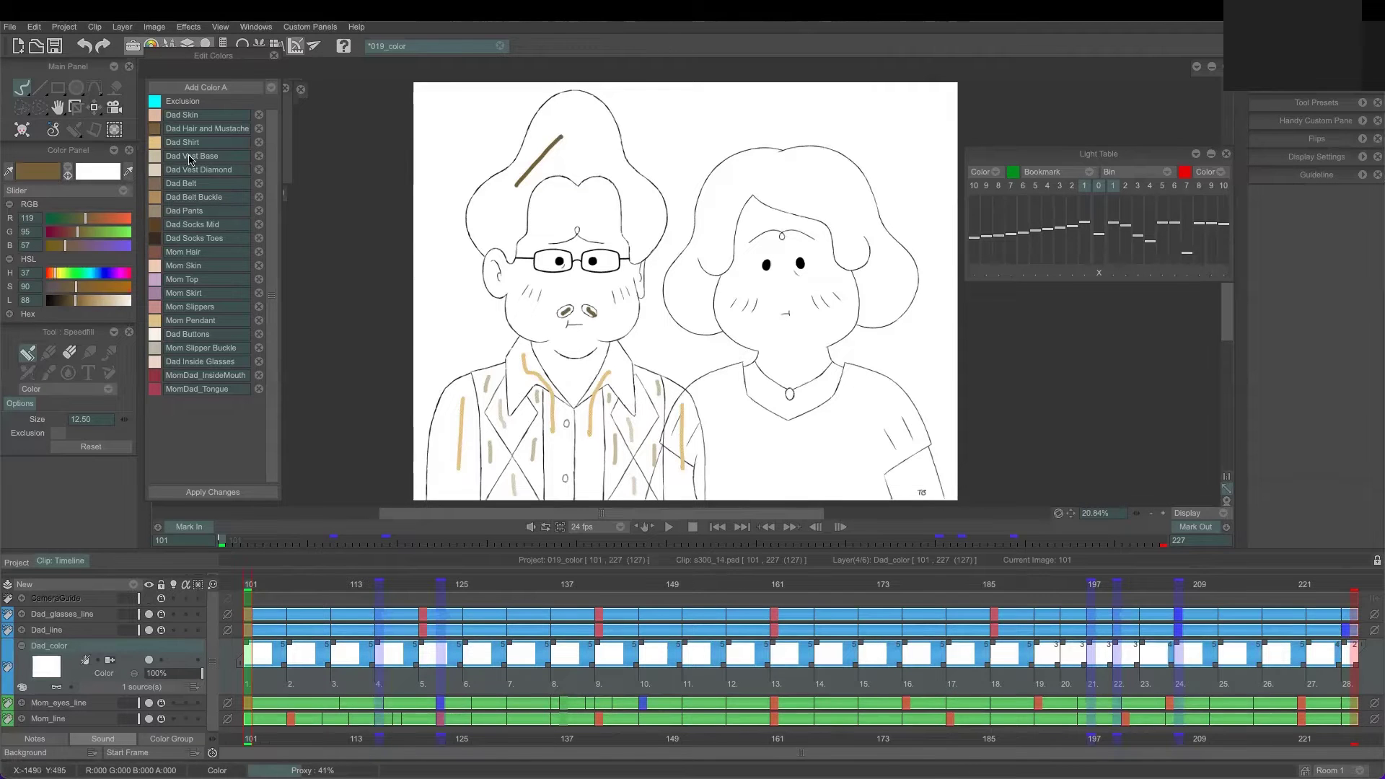
{"action": "left_click", "coordinate": [155, 116]}
{"action": "left_click_drag", "start_coordinate": [575, 336], "coordinate": [574, 381]}
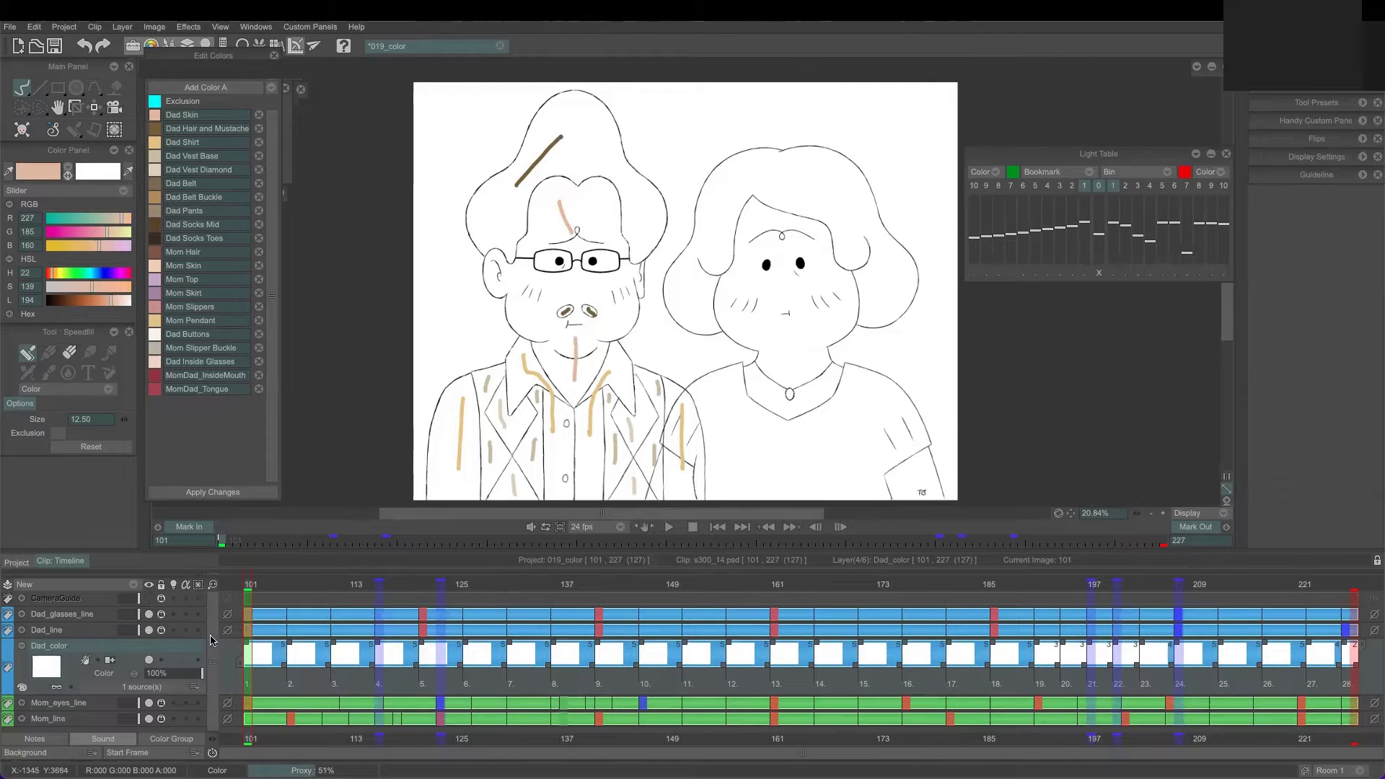
{"action": "scroll", "coordinate": [213, 667], "scroll_direction": "down", "scroll_amount": 1}
Create a Colo & Texture layer, Mom_color, from Mom_line.
{"action": "left_click", "coordinate": [99, 717]}
{"action": "left_click", "coordinate": [94, 585]}
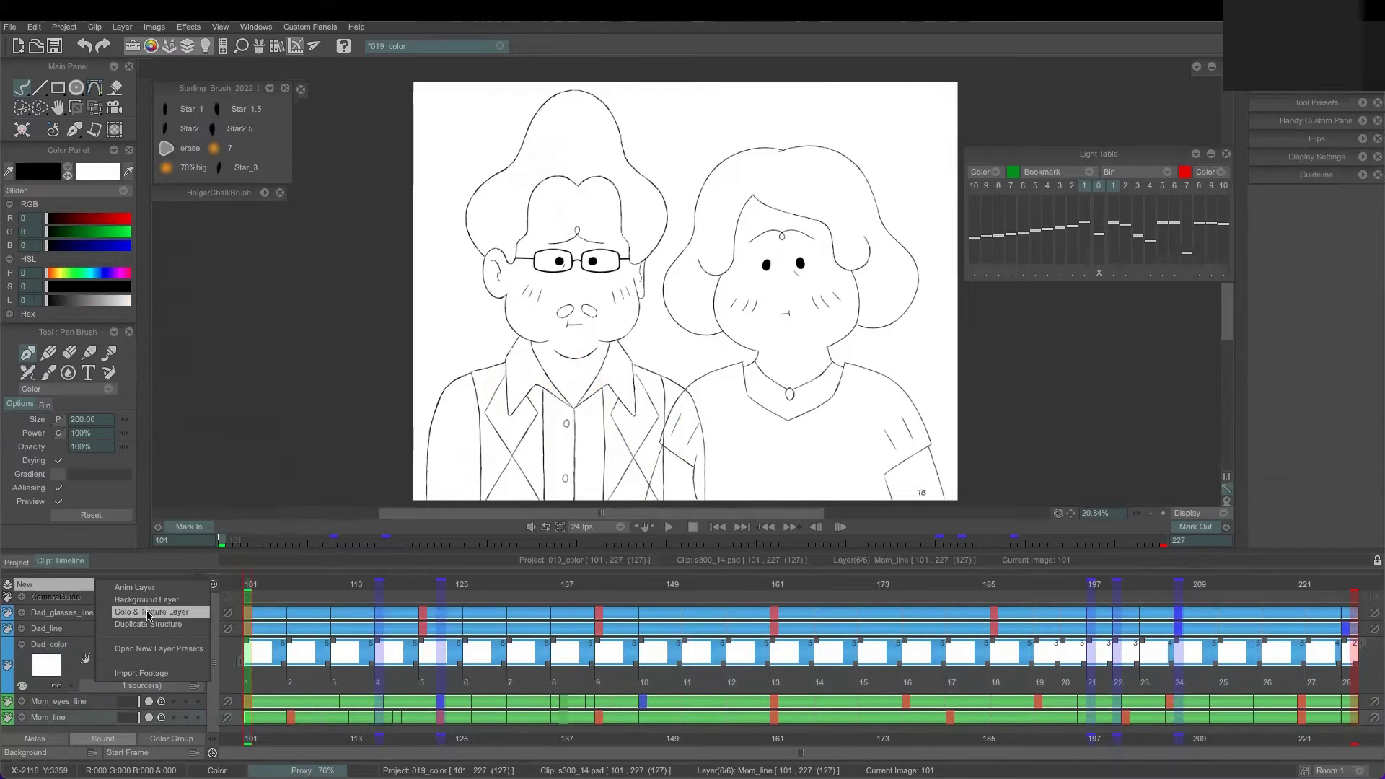
{"action": "left_click", "coordinate": [150, 612]}
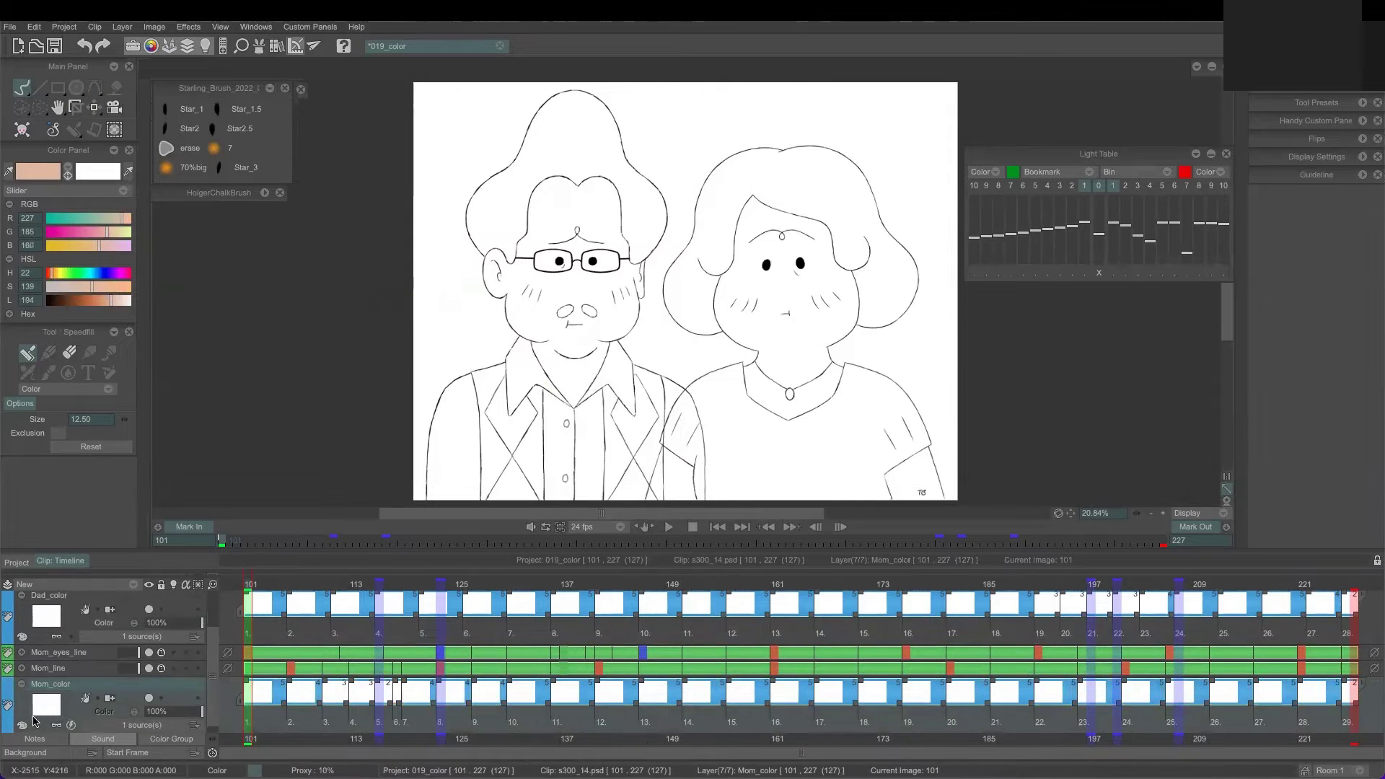
Load the parents' palette file into Mom_color's Edit Colors list.
{"action": "right_click", "coordinate": [24, 726]}
{"action": "left_click", "coordinate": [64, 672]}
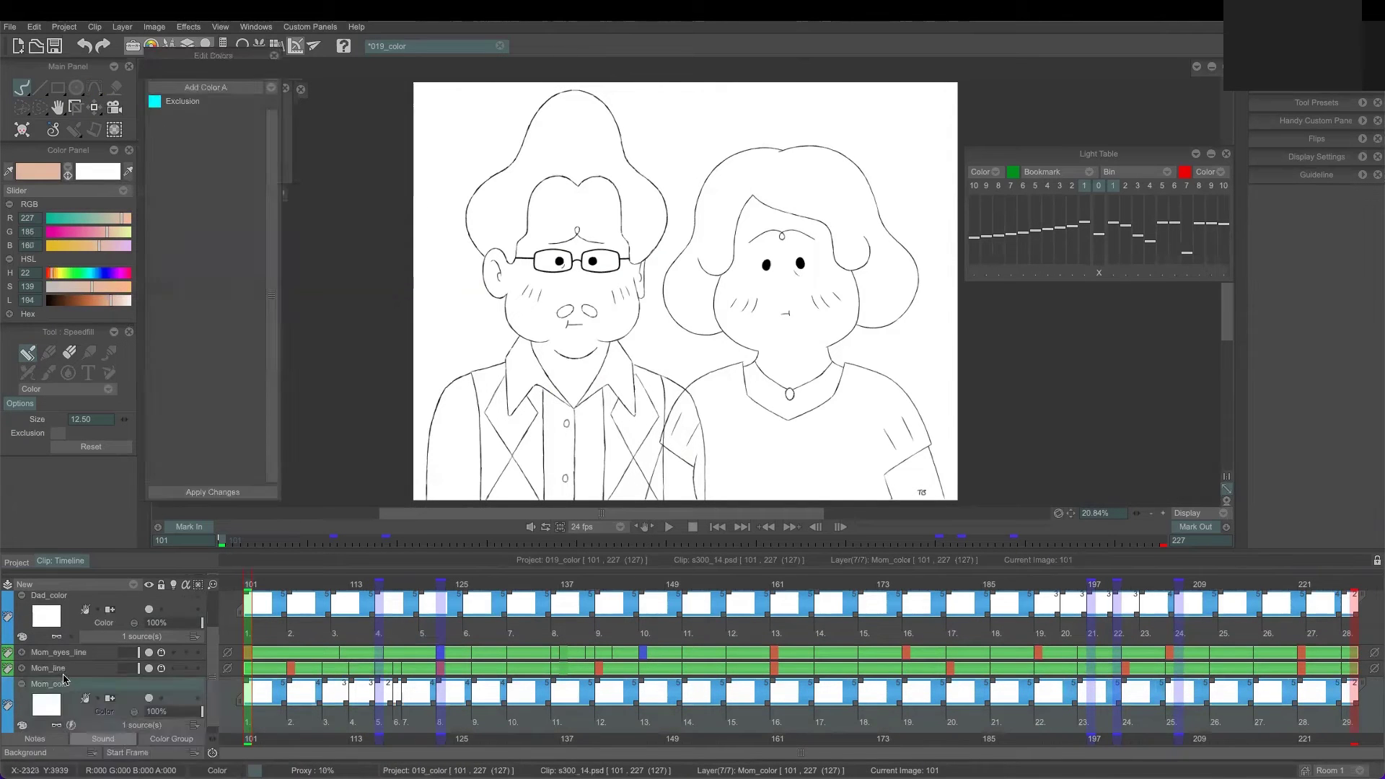
{"action": "left_click", "coordinate": [274, 89]}
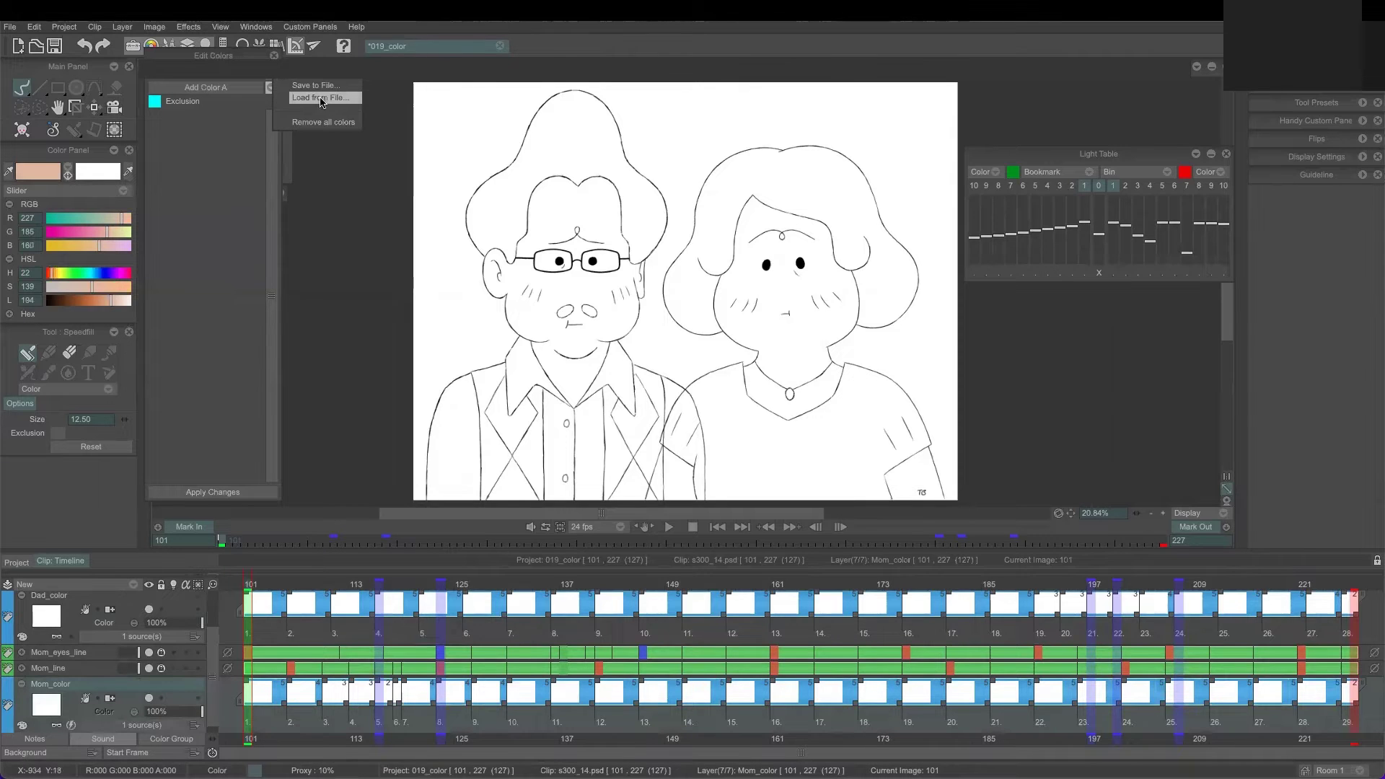
{"action": "left_click", "coordinate": [317, 108]}
{"action": "double_click", "coordinate": [473, 116]}
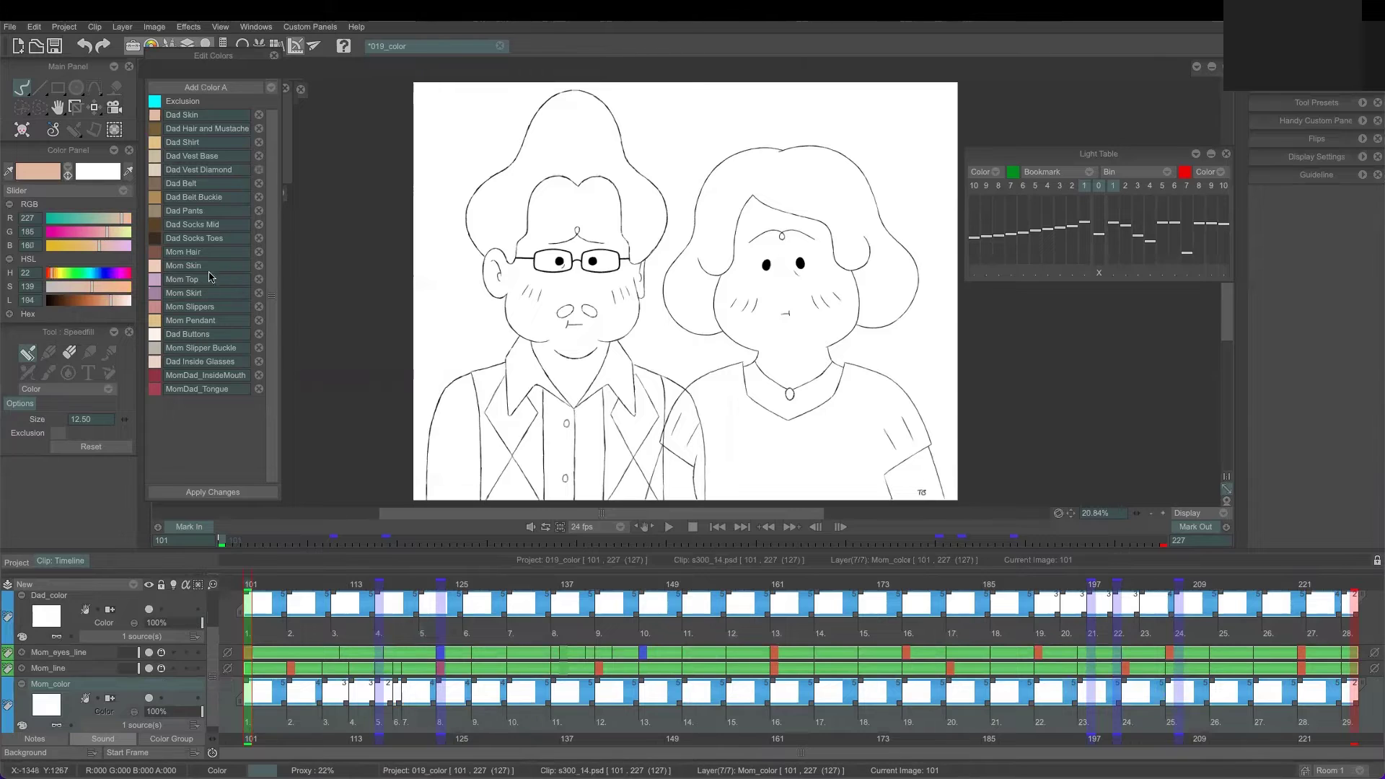
Squiggle Mom Hair on her hair and Mom Skin on her neck and both arms.
{"action": "left_click", "coordinate": [157, 250]}
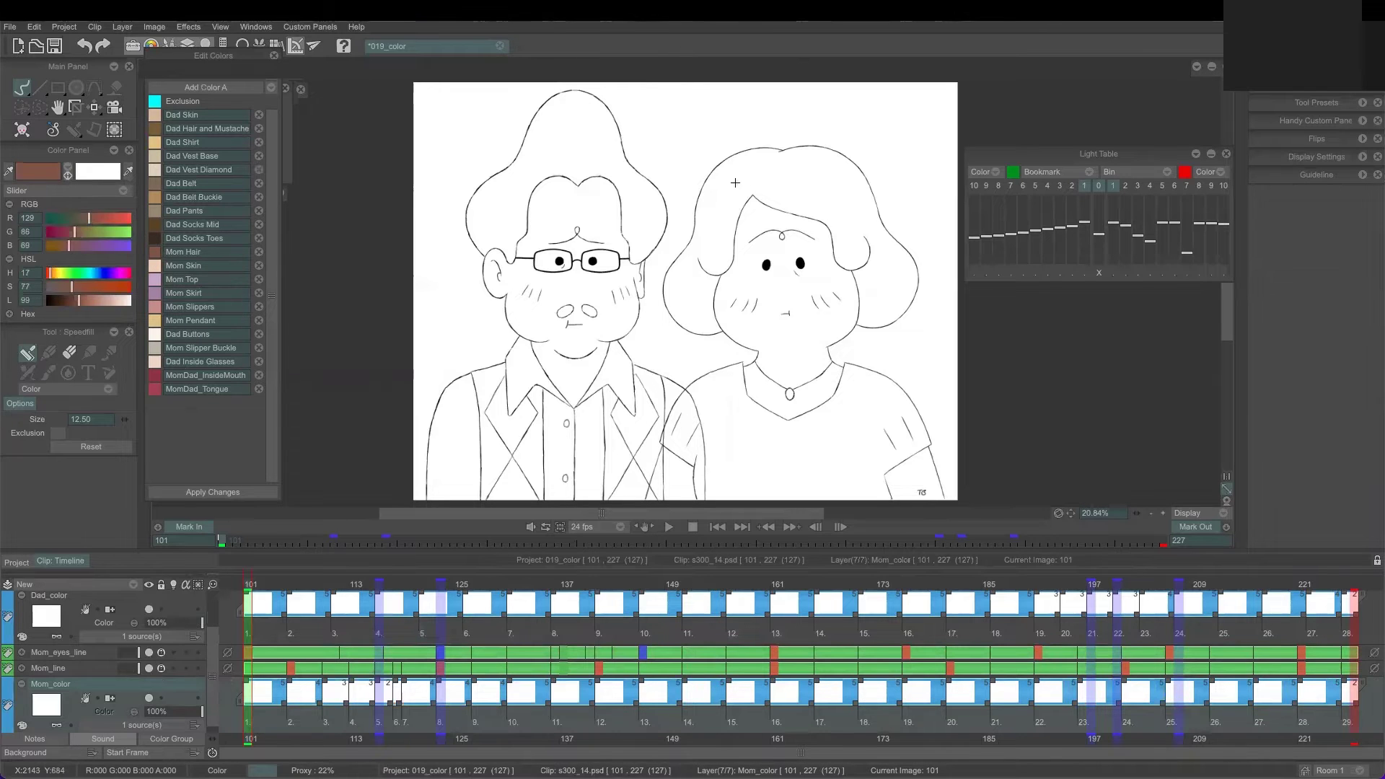
{"action": "left_click_drag", "start_coordinate": [741, 177], "coordinate": [709, 241]}
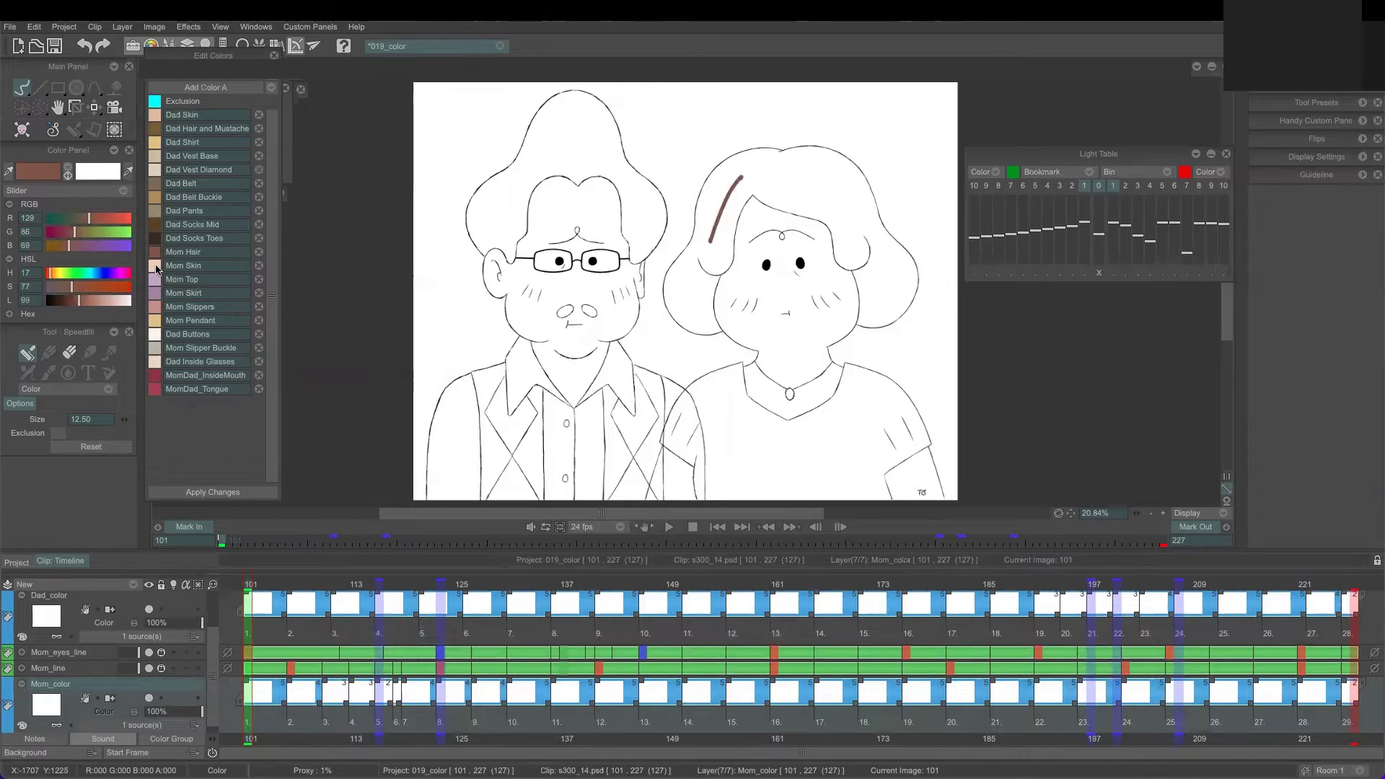
{"action": "left_click", "coordinate": [156, 266]}
{"action": "left_click_drag", "start_coordinate": [784, 316], "coordinate": [766, 396]}
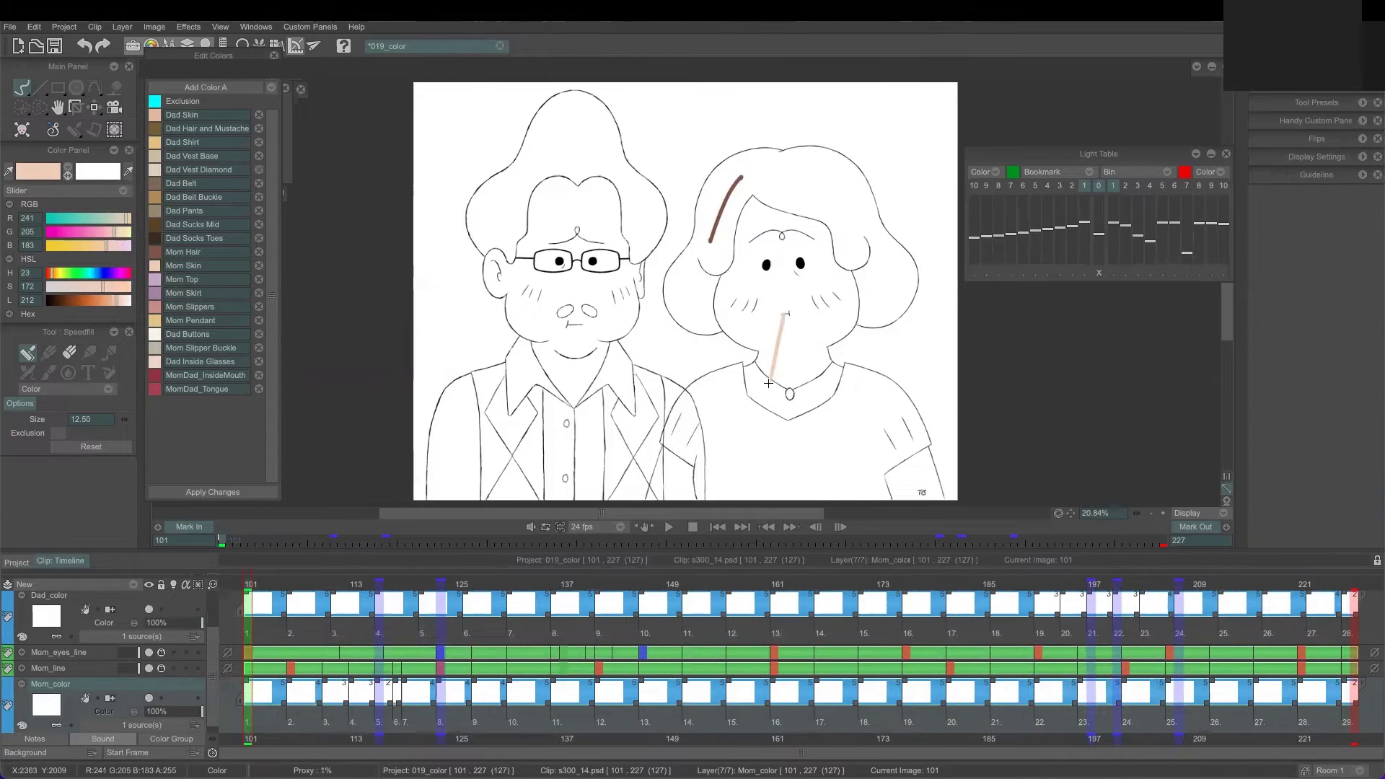
{"action": "left_click_drag", "start_coordinate": [676, 467], "coordinate": [671, 498]}
{"action": "left_click_drag", "start_coordinate": [915, 465], "coordinate": [916, 494]}
Mark Mom's top in purple Mom Top and select the Mom Pendant colour.
{"action": "left_click", "coordinate": [154, 279]}
{"action": "left_click_drag", "start_coordinate": [734, 422], "coordinate": [786, 480]}
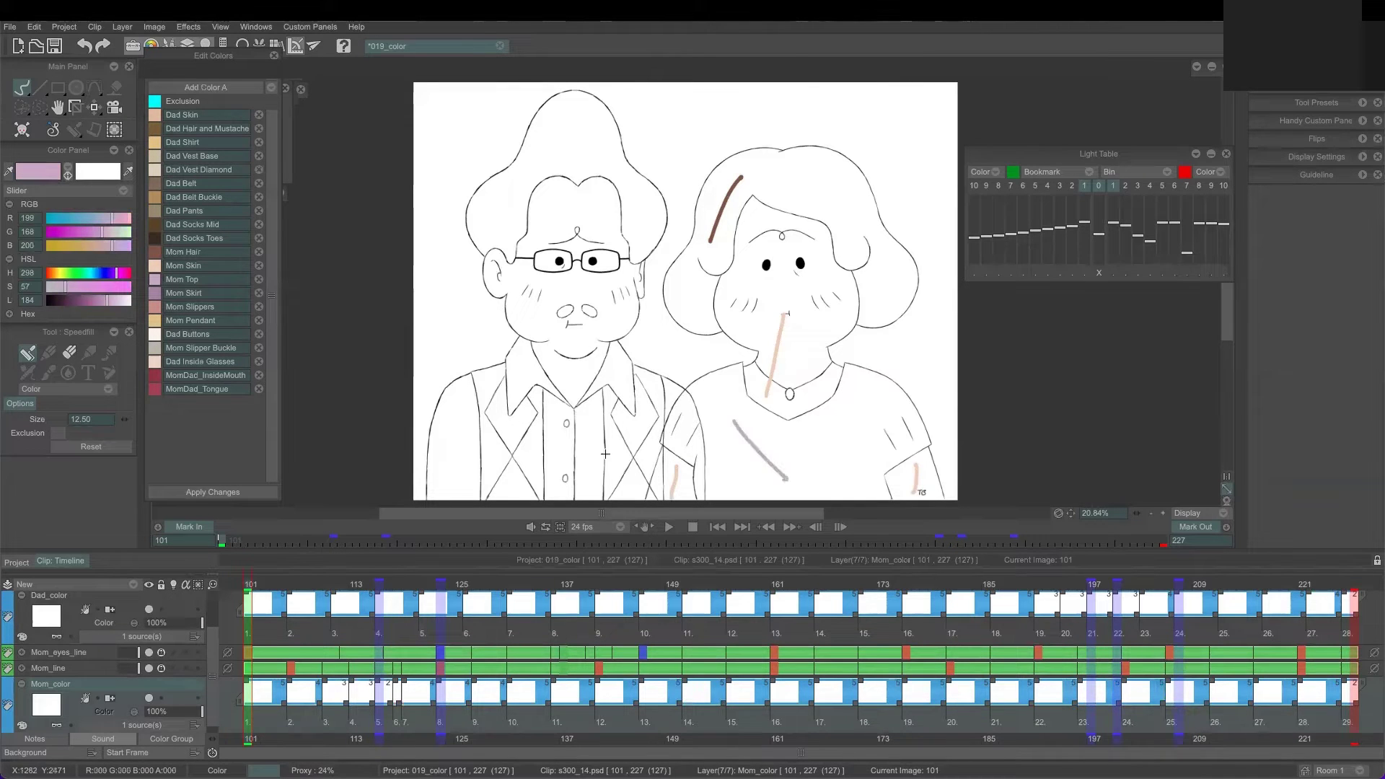
{"action": "left_click", "coordinate": [155, 321]}
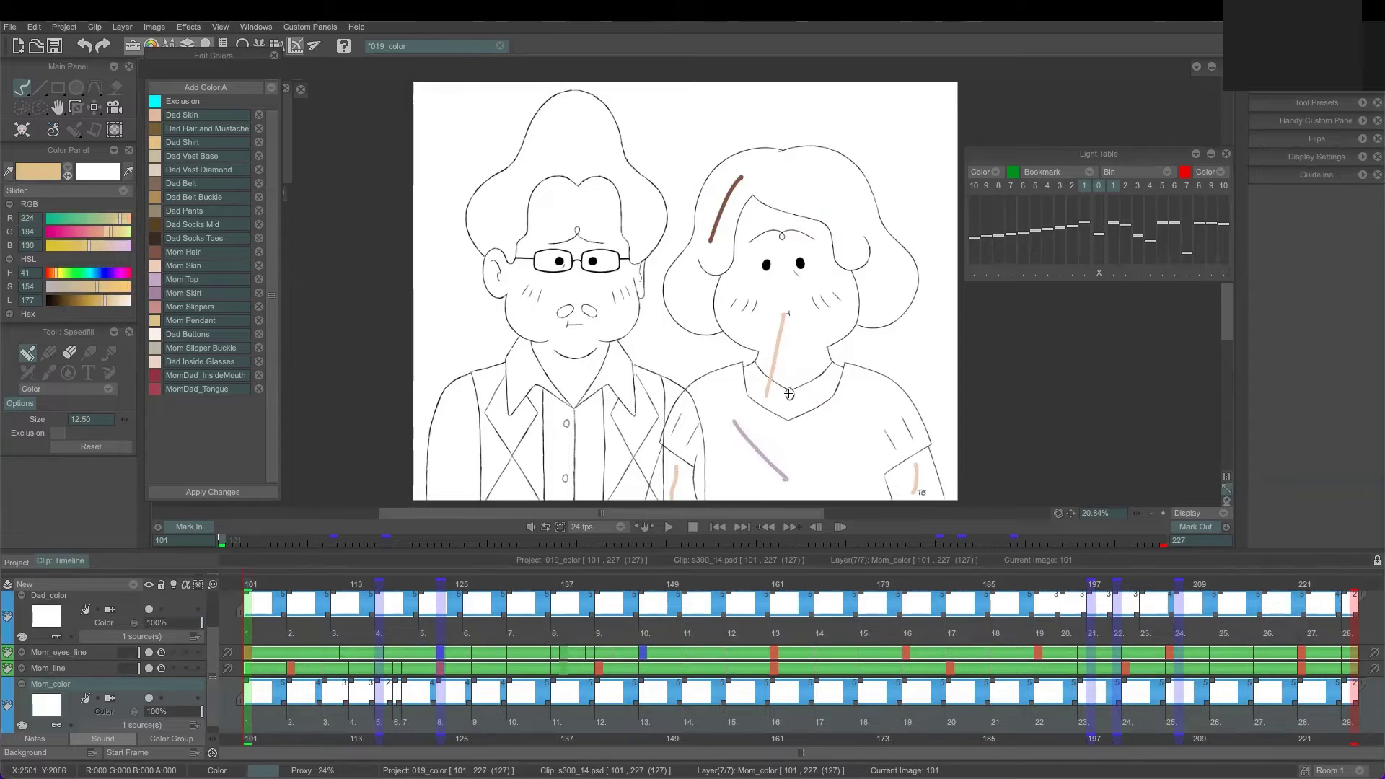
{"action": "scroll", "coordinate": [214, 626], "scroll_direction": "up", "scroll_amount": 3}
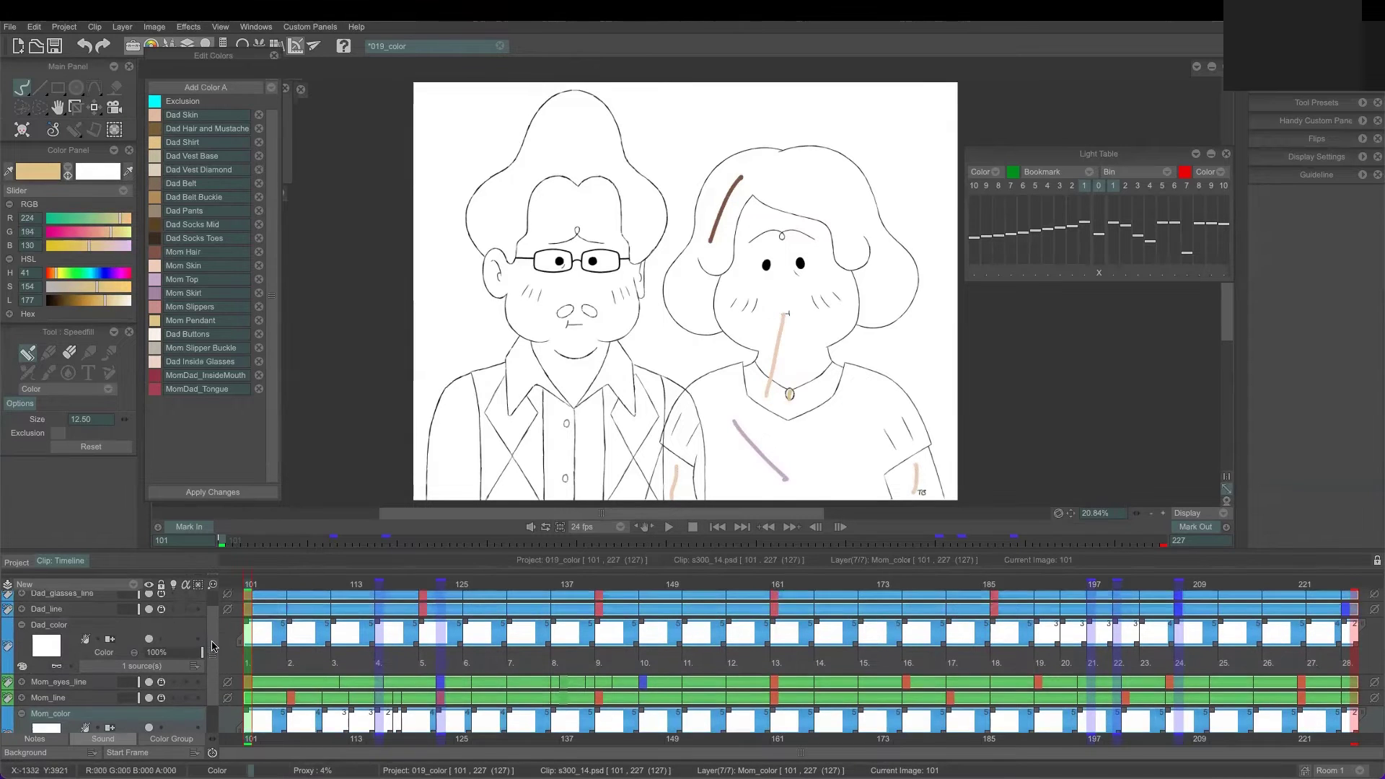
Create a Colo & Texture layer from Dad_glasses_line.
{"action": "left_click", "coordinate": [86, 615]}
{"action": "right_click", "coordinate": [88, 622]}
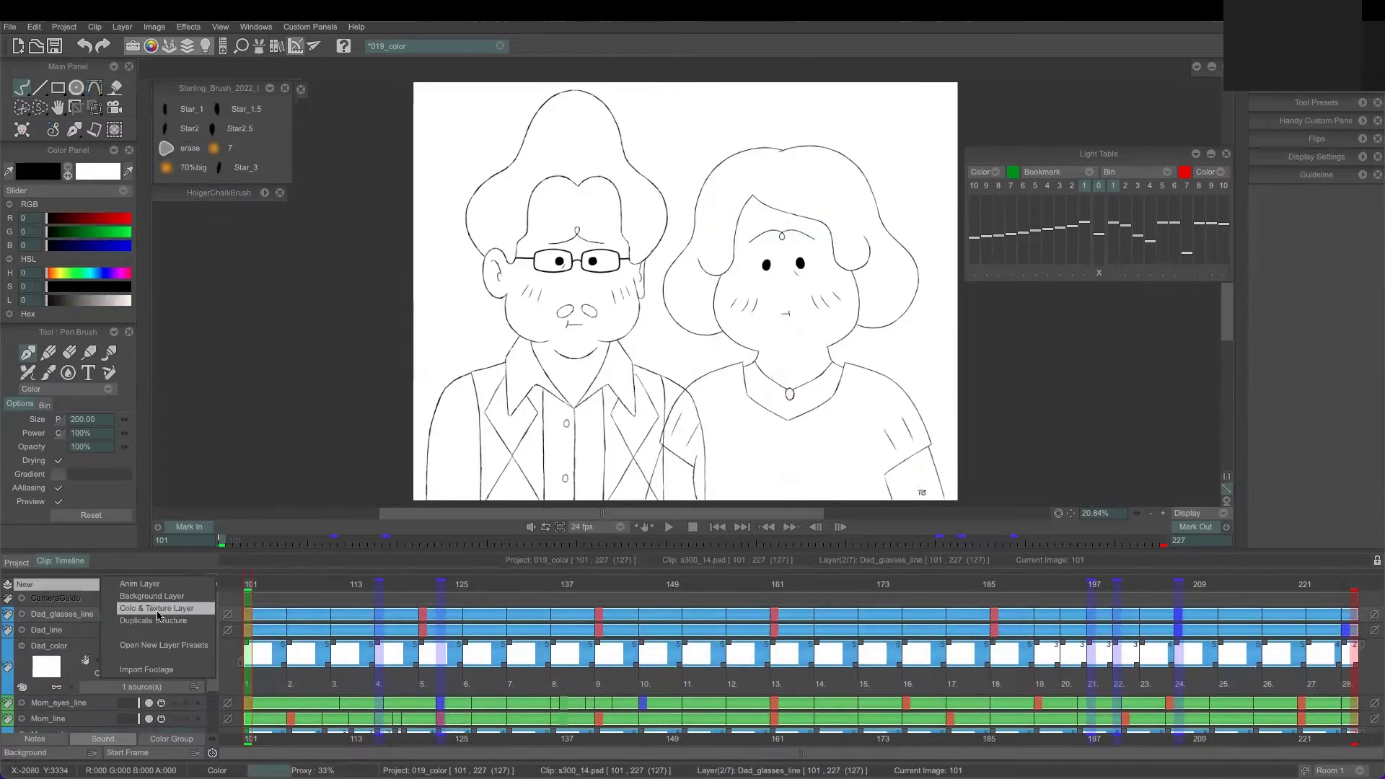
{"action": "left_click", "coordinate": [160, 610]}
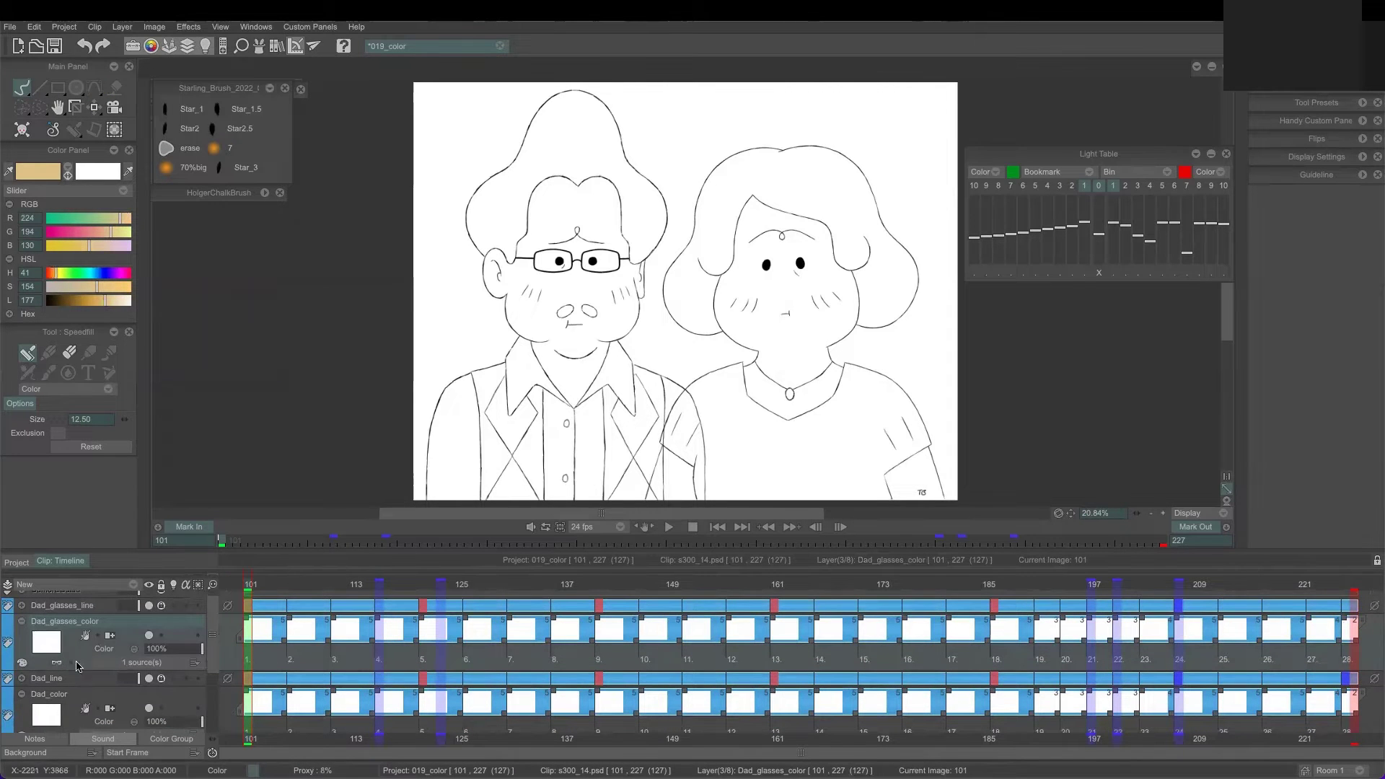
Load the saved parents' palette into Dad_glasses_color's colour list.
{"action": "left_click", "coordinate": [24, 676]}
{"action": "left_click", "coordinate": [69, 676]}
{"action": "left_click", "coordinate": [272, 87]}
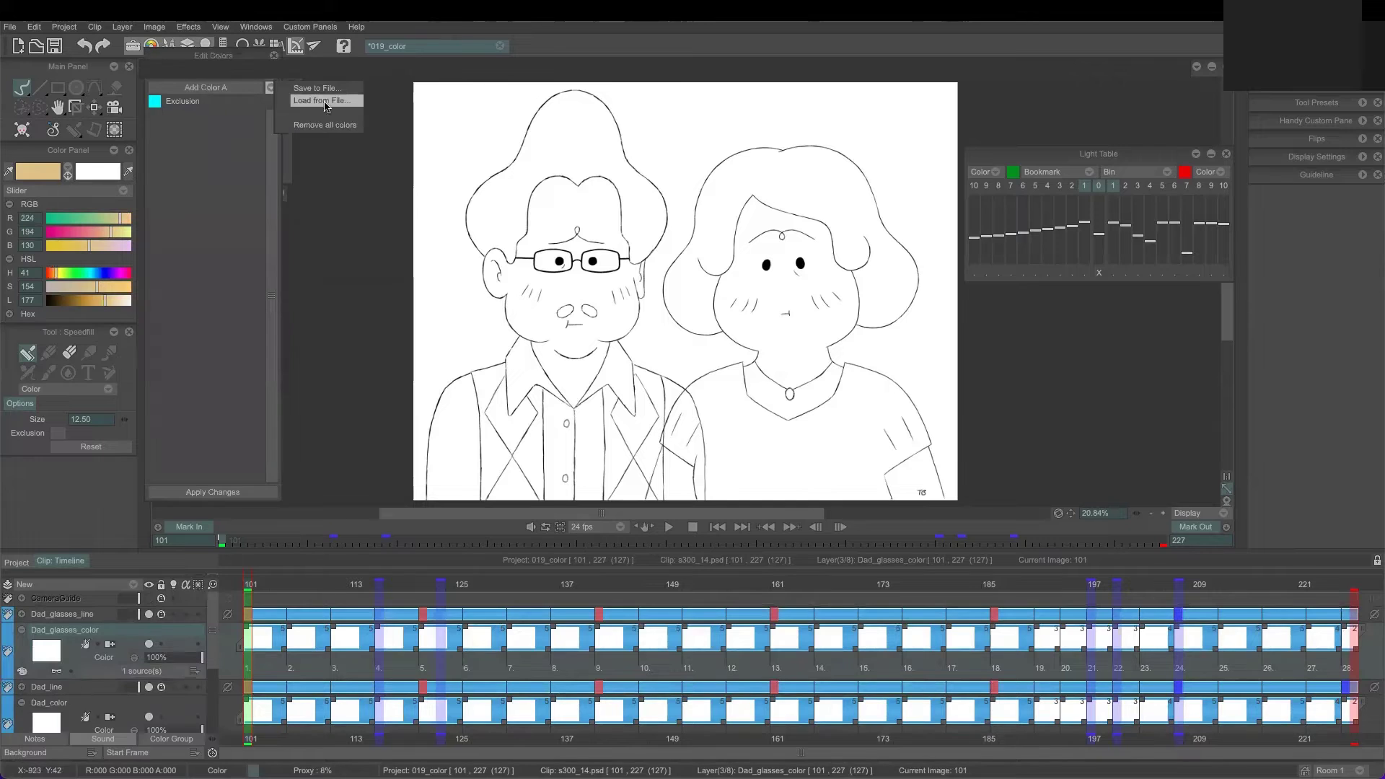
{"action": "left_click", "coordinate": [329, 106]}
{"action": "double_click", "coordinate": [430, 113]}
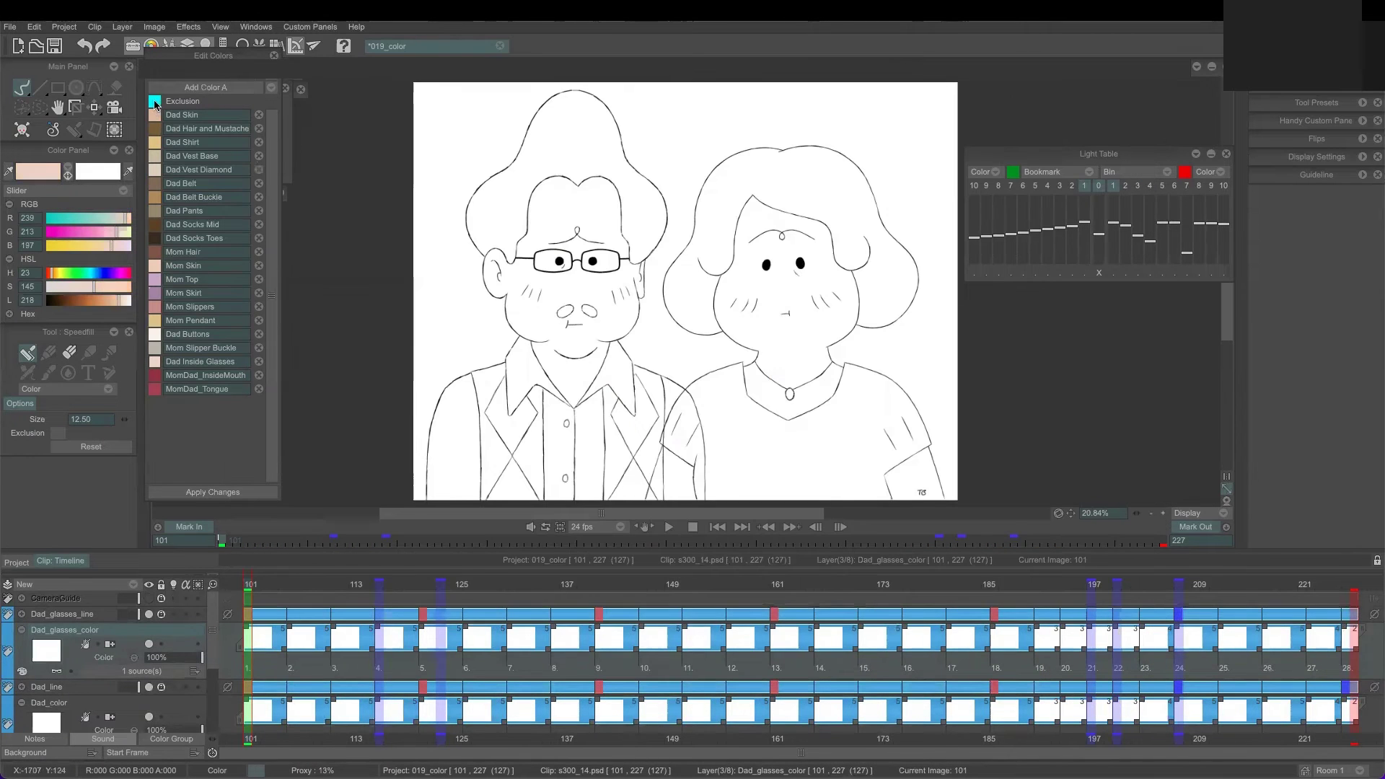
Draw an exclusion loop around Dad's glasses, then turn Exclusion off.
{"action": "left_click_drag", "start_coordinate": [543, 279], "coordinate": [592, 282]}
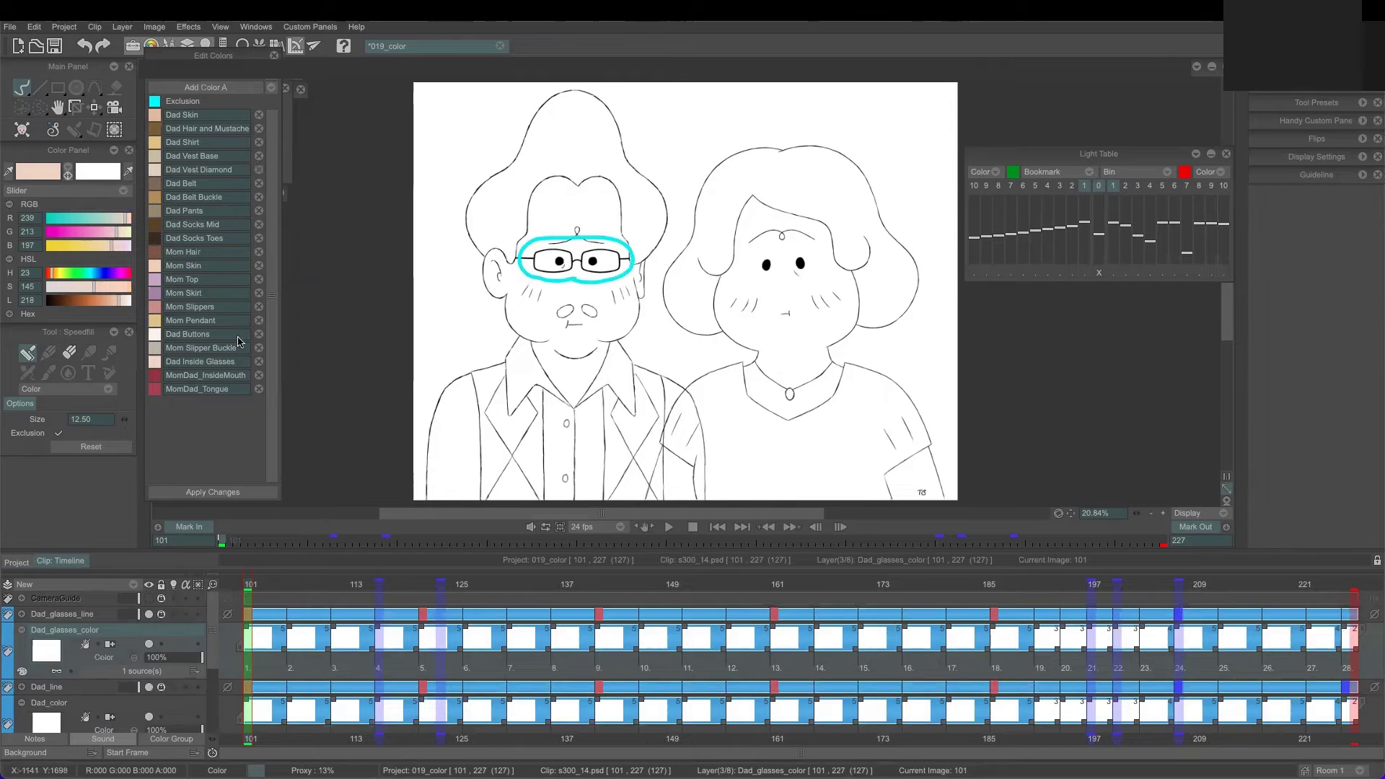
{"action": "left_click", "coordinate": [156, 364]}
{"action": "scroll", "coordinate": [211, 646], "scroll_direction": "down", "scroll_amount": 3}
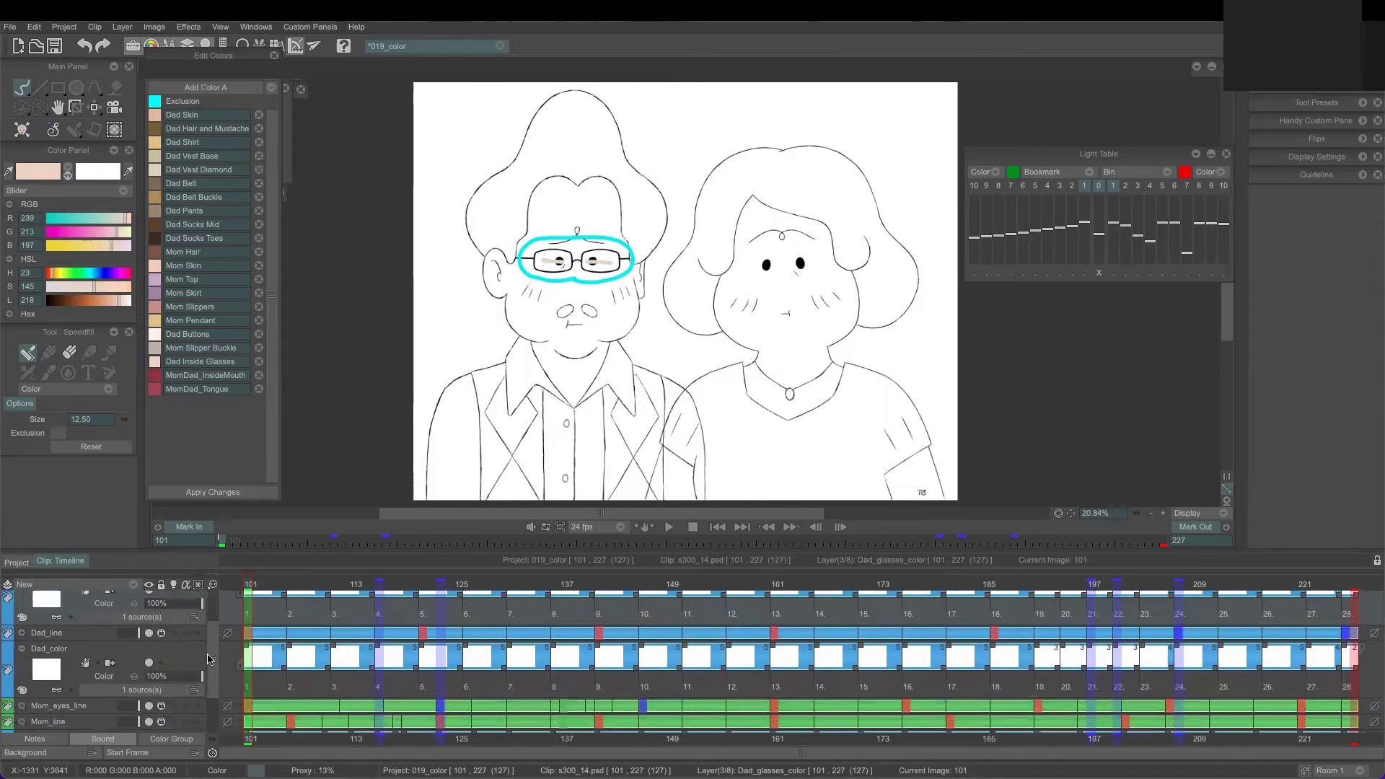
Draw exclusion strokes separating Dad from Mom and outlining Mom's figure.
{"action": "left_click", "coordinate": [63, 651]}
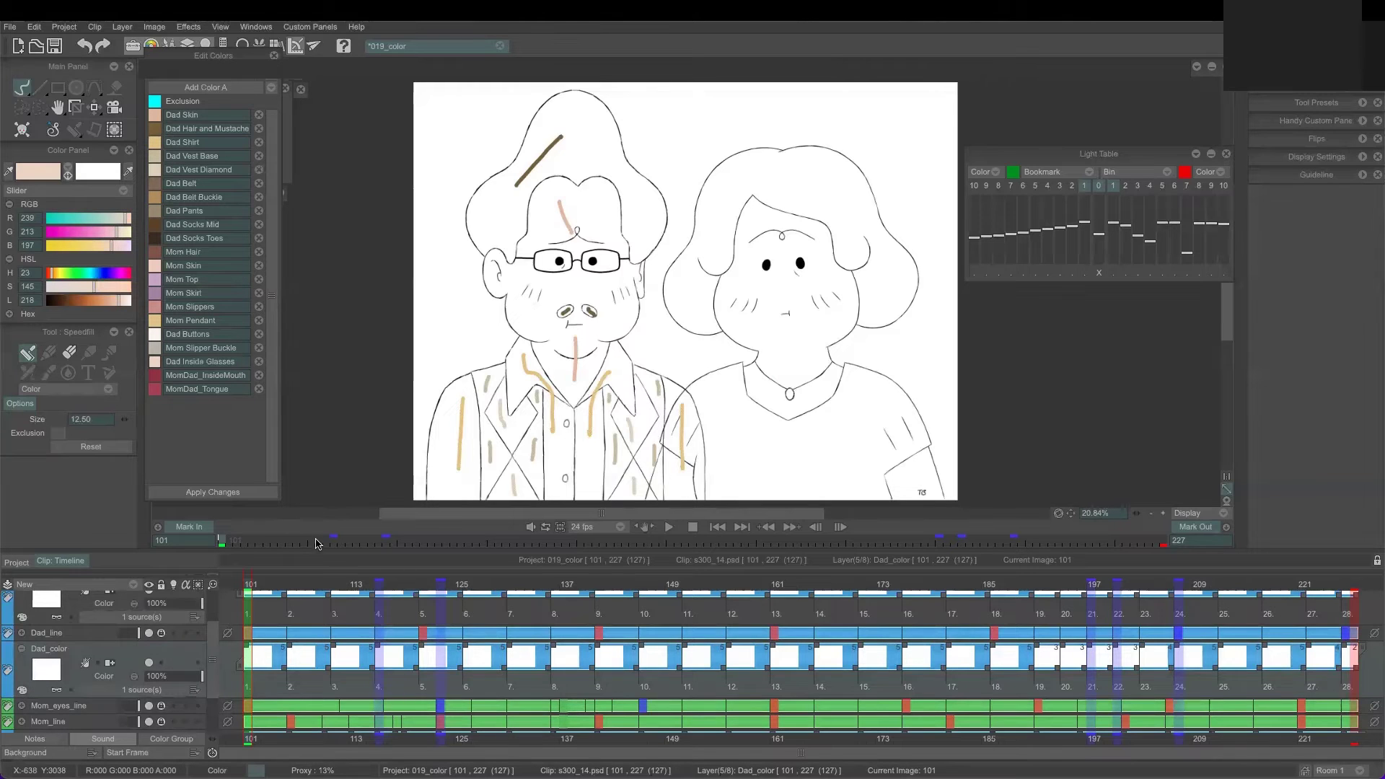
{"action": "left_click", "coordinate": [58, 433]}
{"action": "mouse_move", "coordinate": [417, 466]}
{"action": "left_mouse_down"}
{"action": "mouse_move", "coordinate": [525, 93]}
{"action": "mouse_move", "coordinate": [722, 437]}
{"action": "mouse_move", "coordinate": [721, 494]}
{"action": "left_mouse_up"}
{"action": "key", "text": "Down"}
{"action": "key", "text": "Down"}
{"action": "key", "text": "Down"}
{"action": "mouse_move", "coordinate": [632, 492]}
{"action": "left_mouse_down"}
{"action": "mouse_move", "coordinate": [730, 131]}
{"action": "mouse_move", "coordinate": [881, 148]}
{"action": "mouse_move", "coordinate": [938, 289]}
{"action": "mouse_move", "coordinate": [862, 352]}
{"action": "mouse_move", "coordinate": [955, 476]}
{"action": "left_mouse_up"}
{"action": "scroll", "coordinate": [291, 614], "scroll_direction": "up", "scroll_amount": 3}
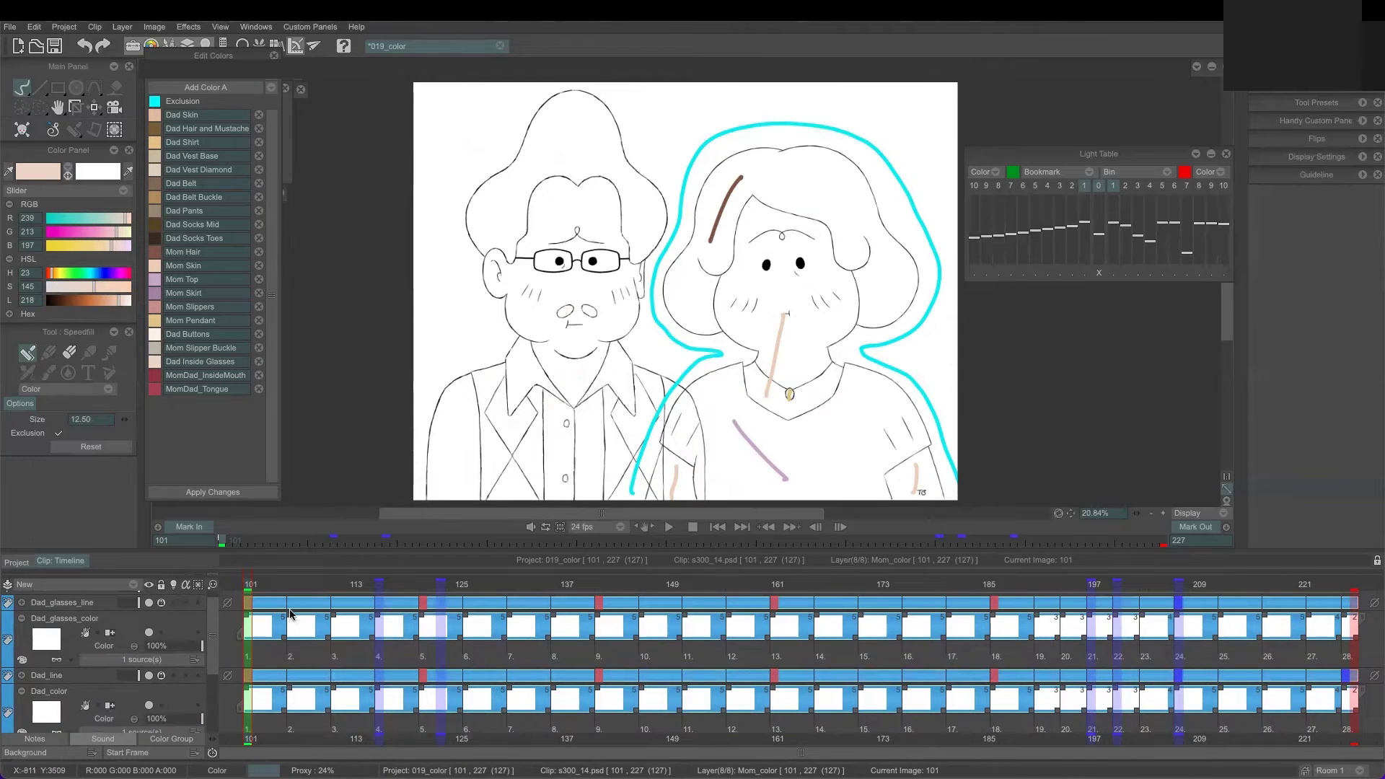
Extend the first exposure of Dad_glasses_color, Dad_color and Mom_color across all frames.
{"action": "left_click_drag", "start_coordinate": [289, 618], "coordinate": [1359, 636]}
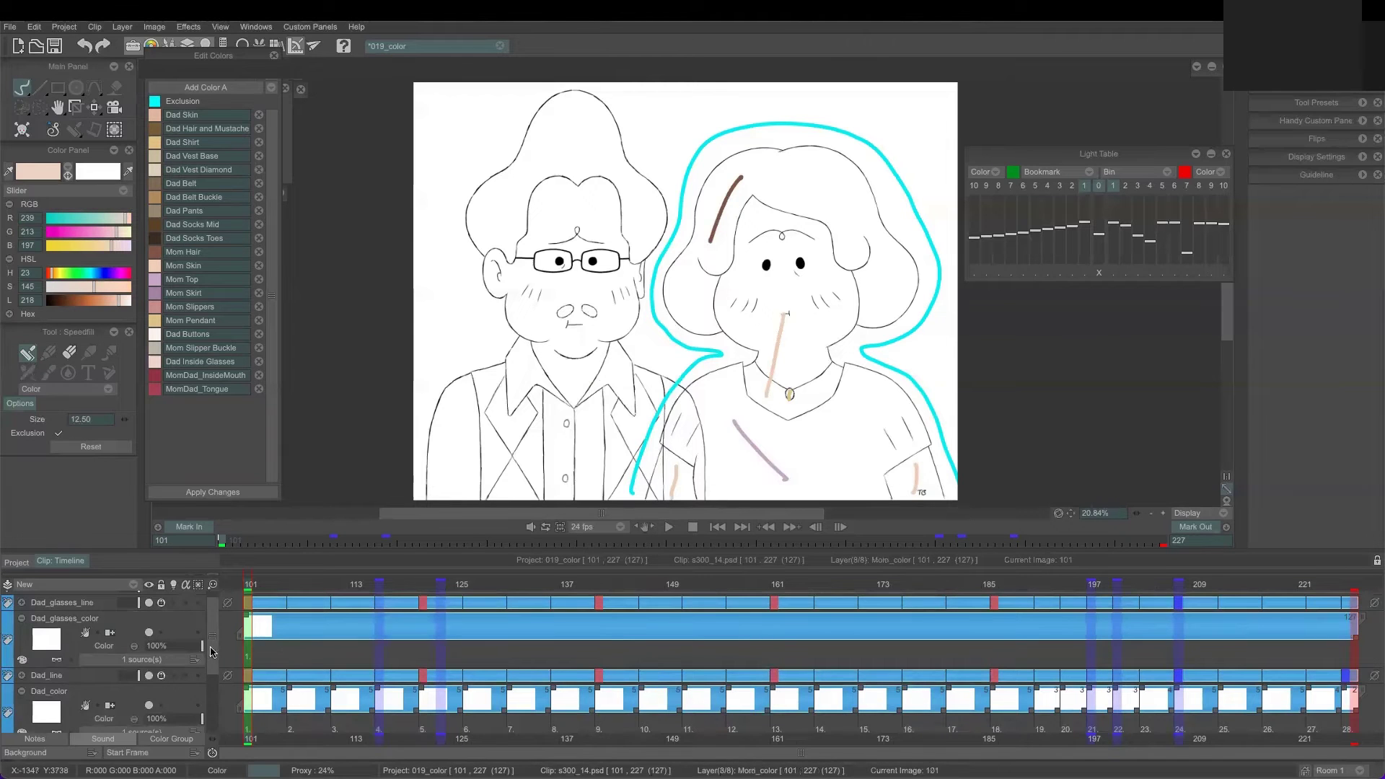
{"action": "scroll", "coordinate": [212, 651], "scroll_direction": "down", "scroll_amount": 1}
{"action": "scroll", "coordinate": [213, 651], "scroll_direction": "down", "scroll_amount": 1}
{"action": "scroll", "coordinate": [213, 653], "scroll_direction": "down", "scroll_amount": 1}
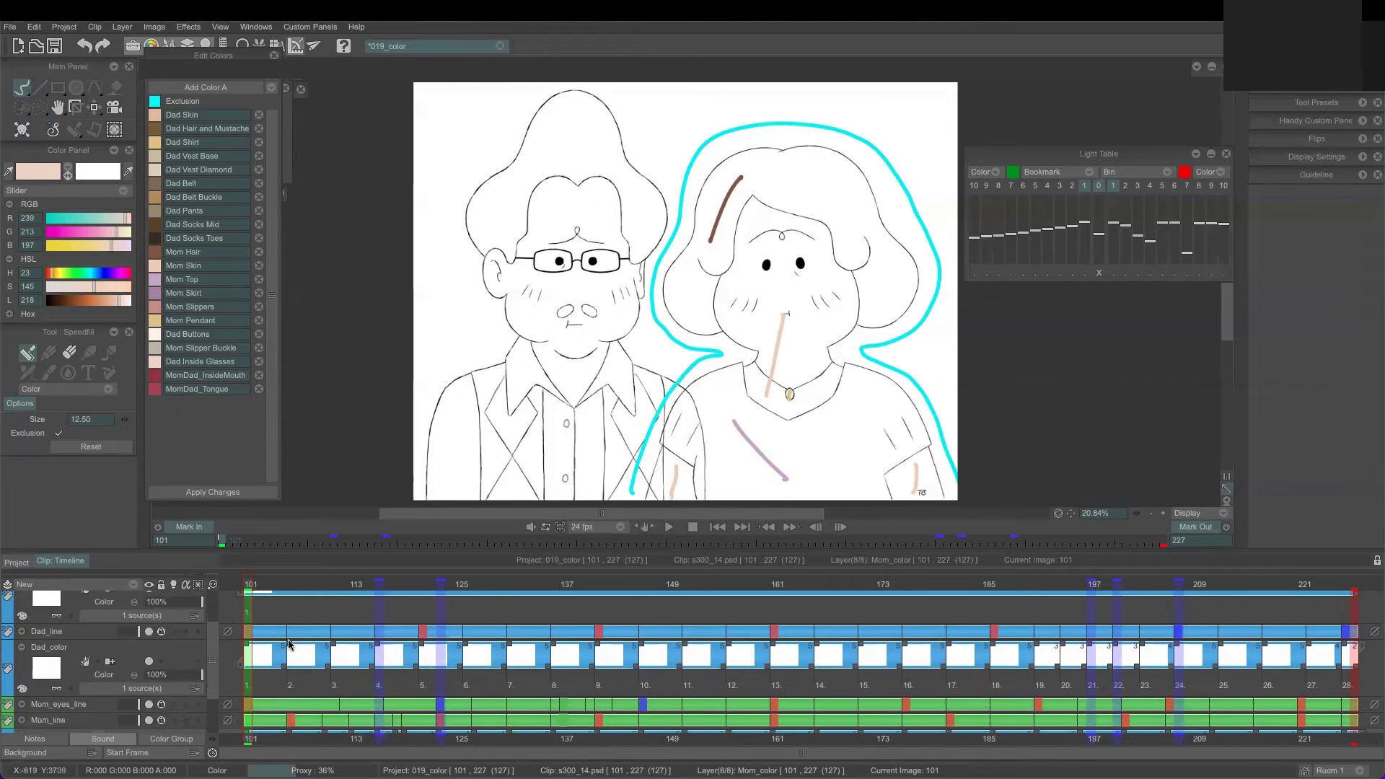
{"action": "left_click_drag", "start_coordinate": [291, 647], "coordinate": [1361, 658]}
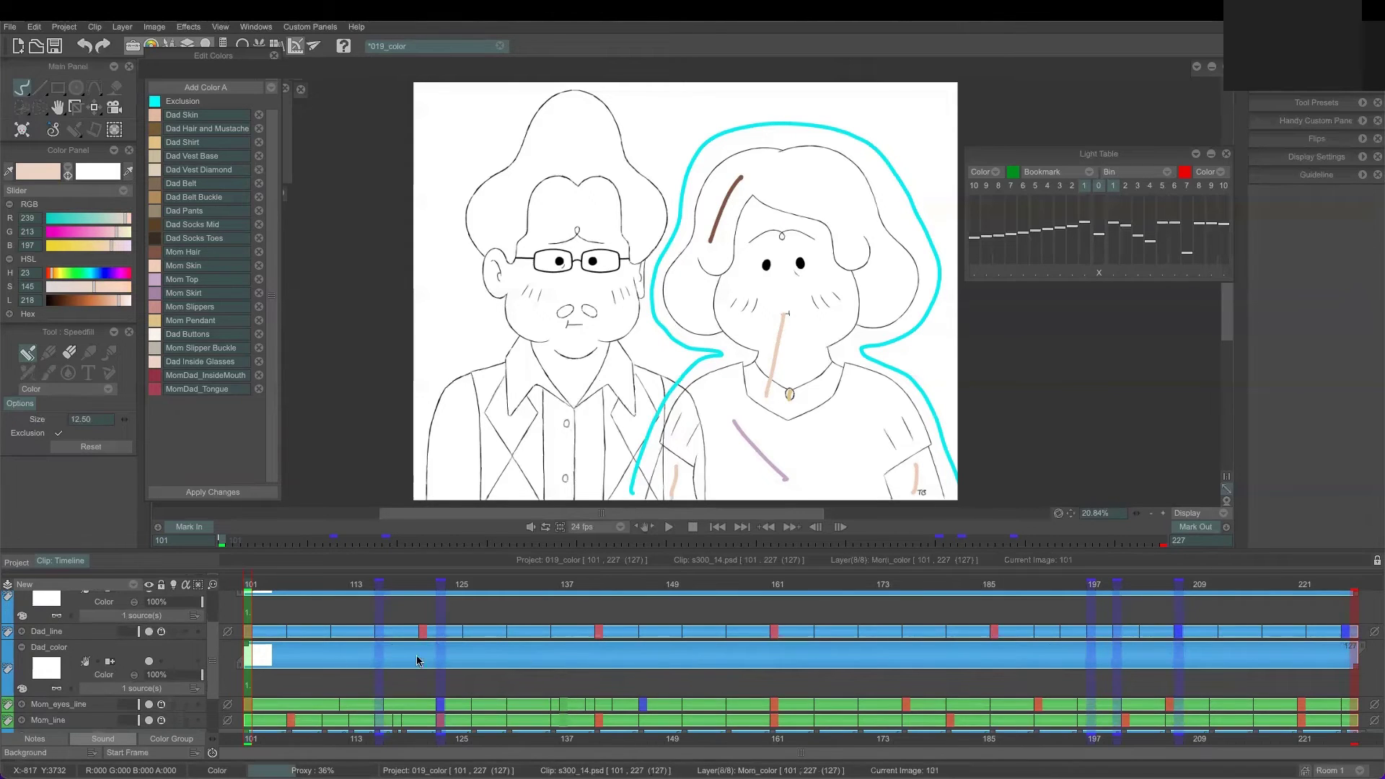
{"action": "scroll", "coordinate": [216, 681], "scroll_direction": "down", "scroll_amount": 2}
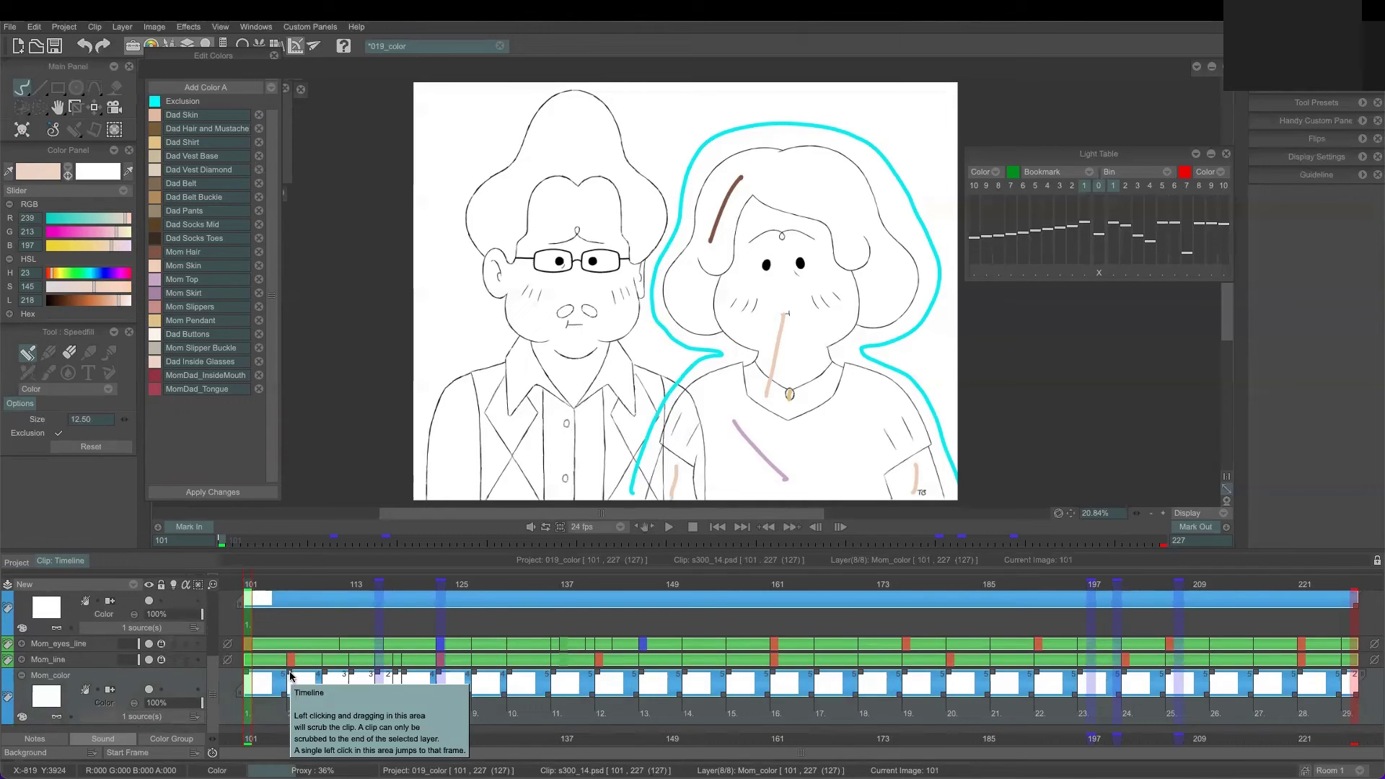
{"action": "left_click_drag", "start_coordinate": [291, 676], "coordinate": [1273, 690]}
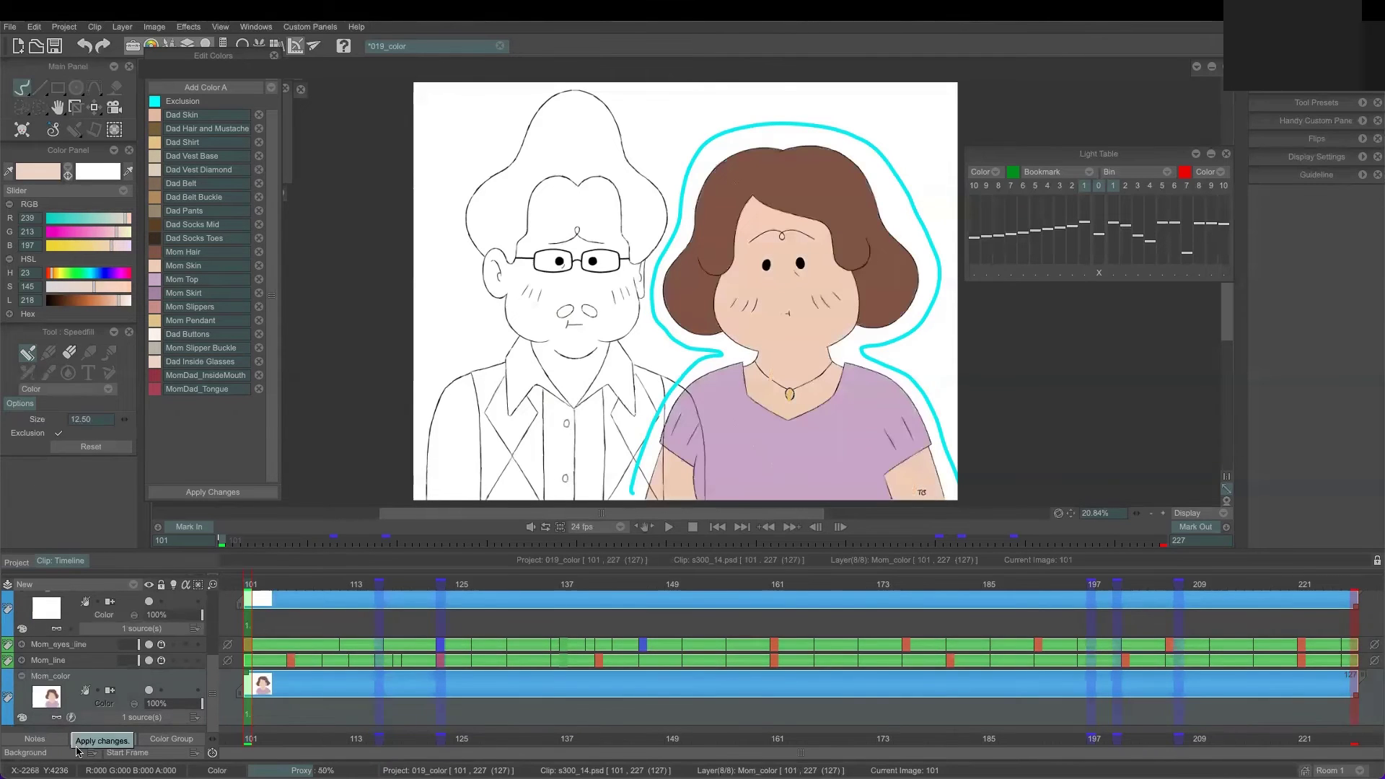
Let the Colo layers fill Mom and Dad with flat palette colours across the shot.
{"action": "scroll", "coordinate": [201, 664], "scroll_direction": "up", "scroll_amount": 1}
{"action": "scroll", "coordinate": [201, 664], "scroll_direction": "up", "scroll_amount": 1}
{"action": "scroll", "coordinate": [201, 662], "scroll_direction": "up", "scroll_amount": 1}
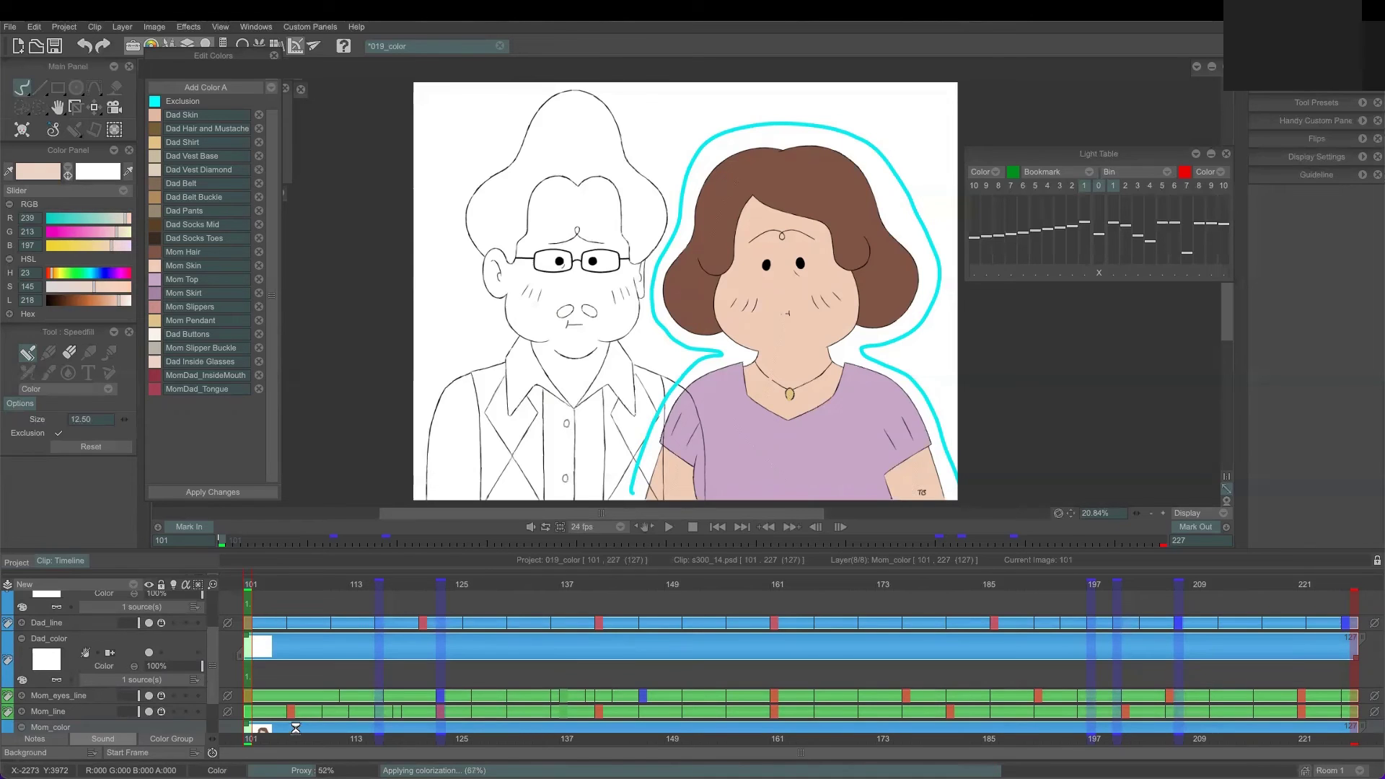
{"action": "scroll", "coordinate": [216, 640], "scroll_direction": "up", "scroll_amount": 3}
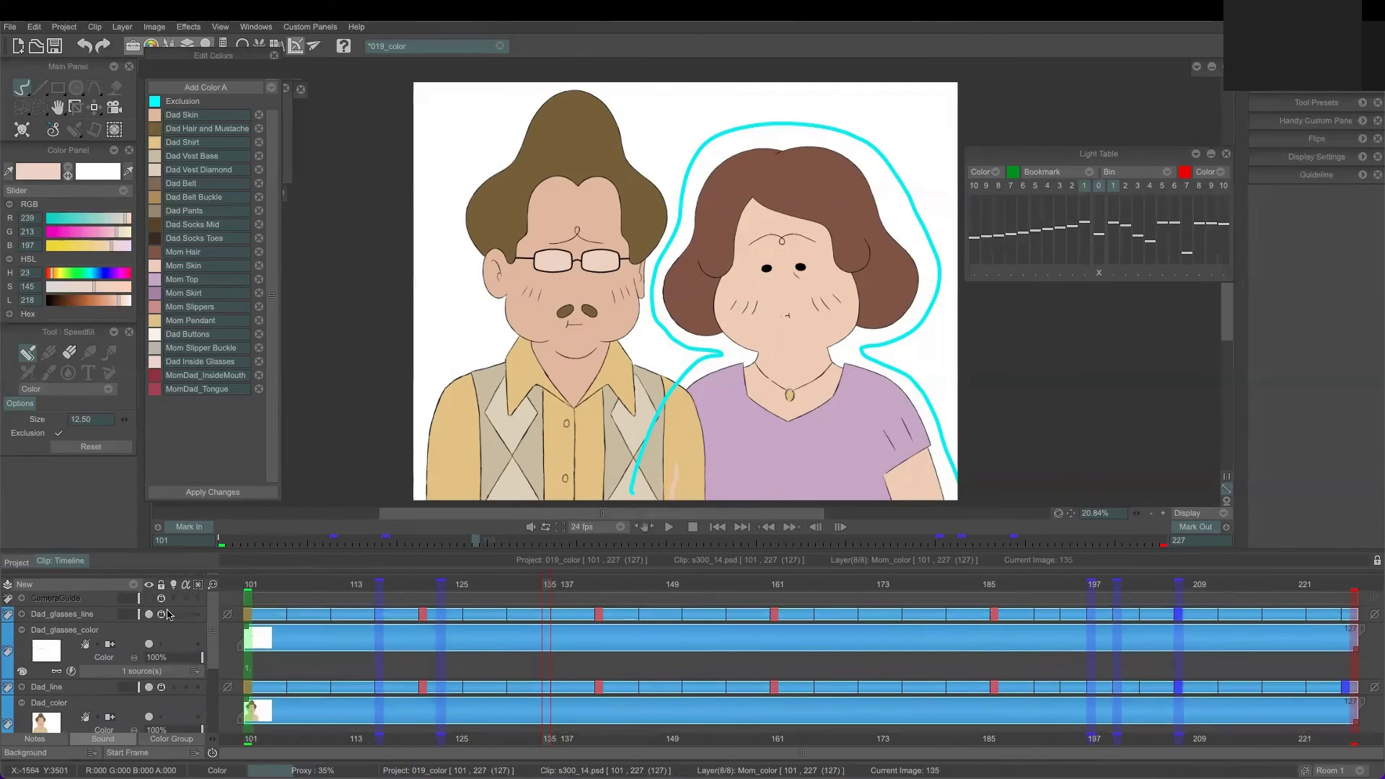
Move Dad_line above Dad_glasses_color and play back the coloured shot.
{"action": "left_click", "coordinate": [68, 632]}
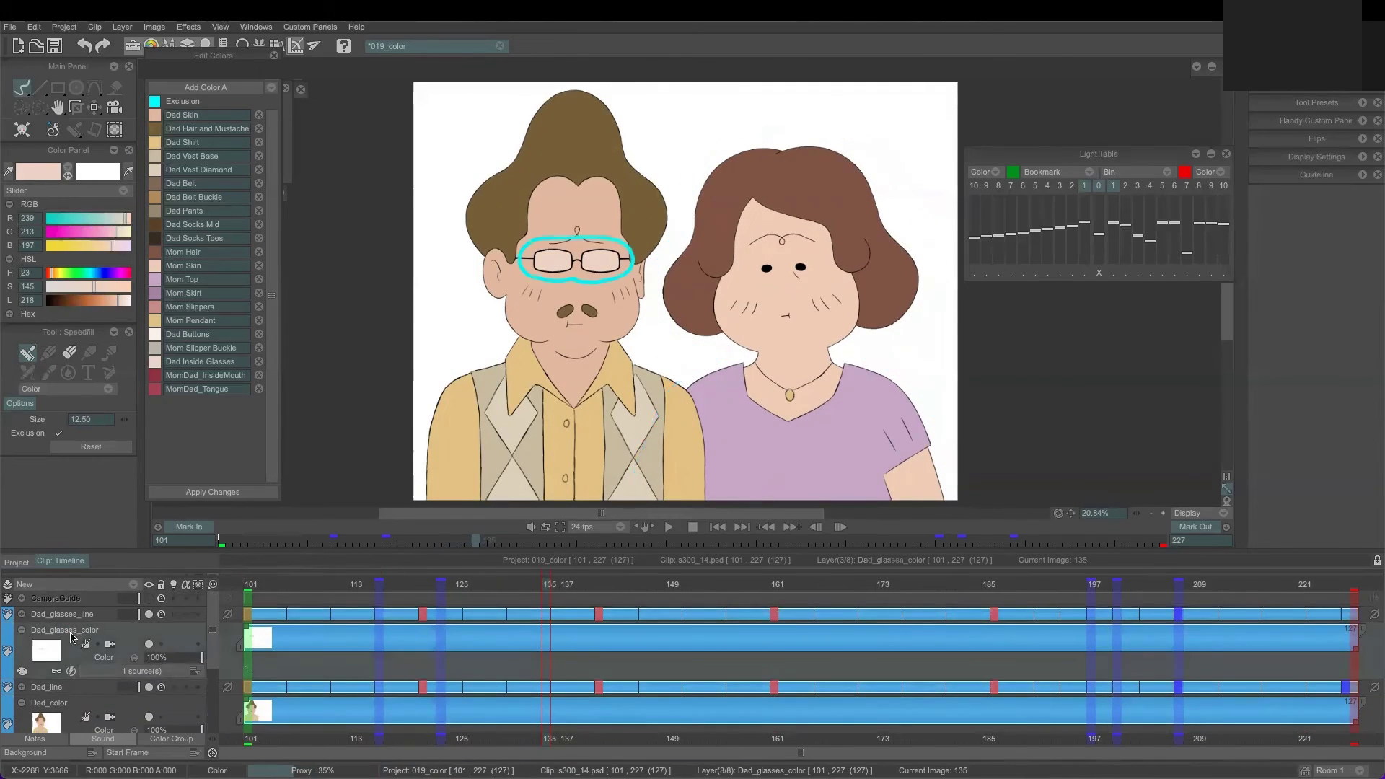
{"action": "left_click_drag", "start_coordinate": [74, 674], "coordinate": [72, 624]}
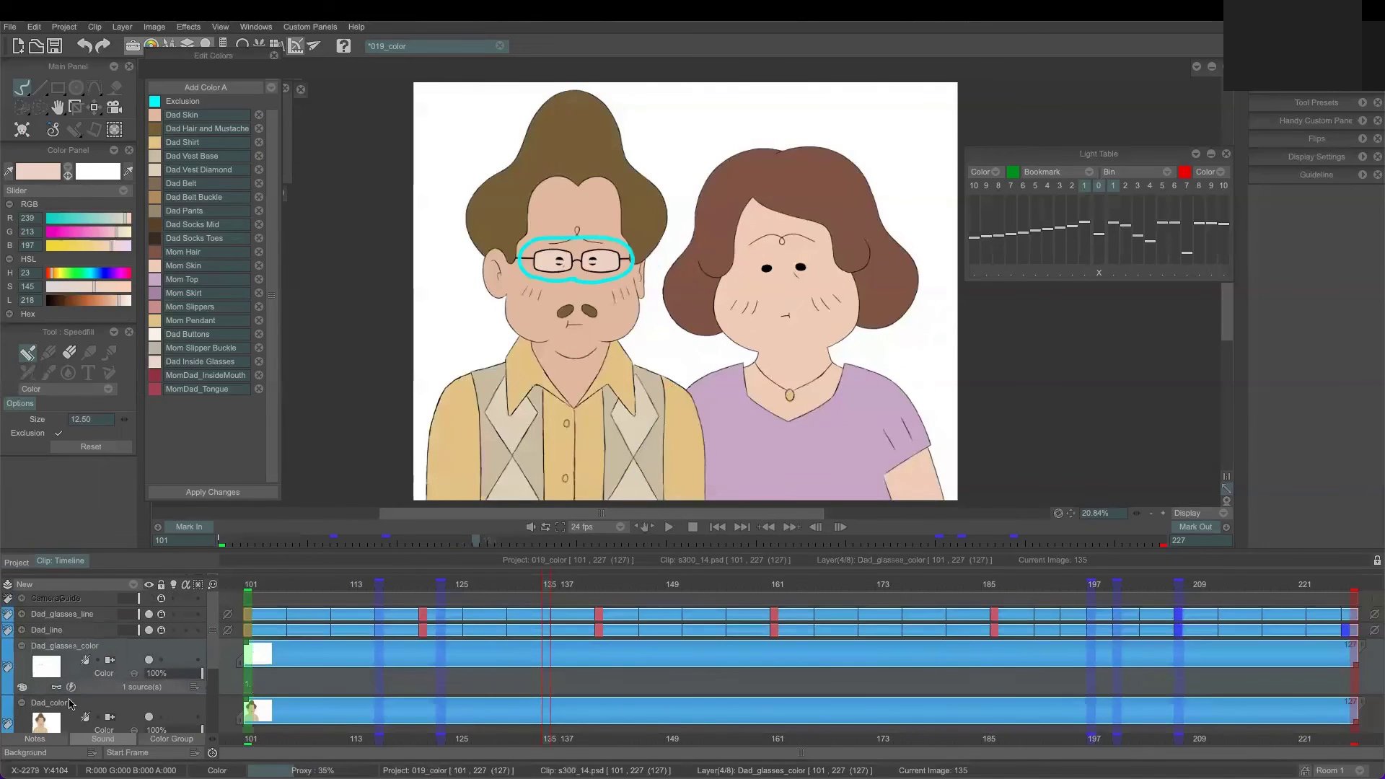
{"action": "left_click", "coordinate": [669, 527]}
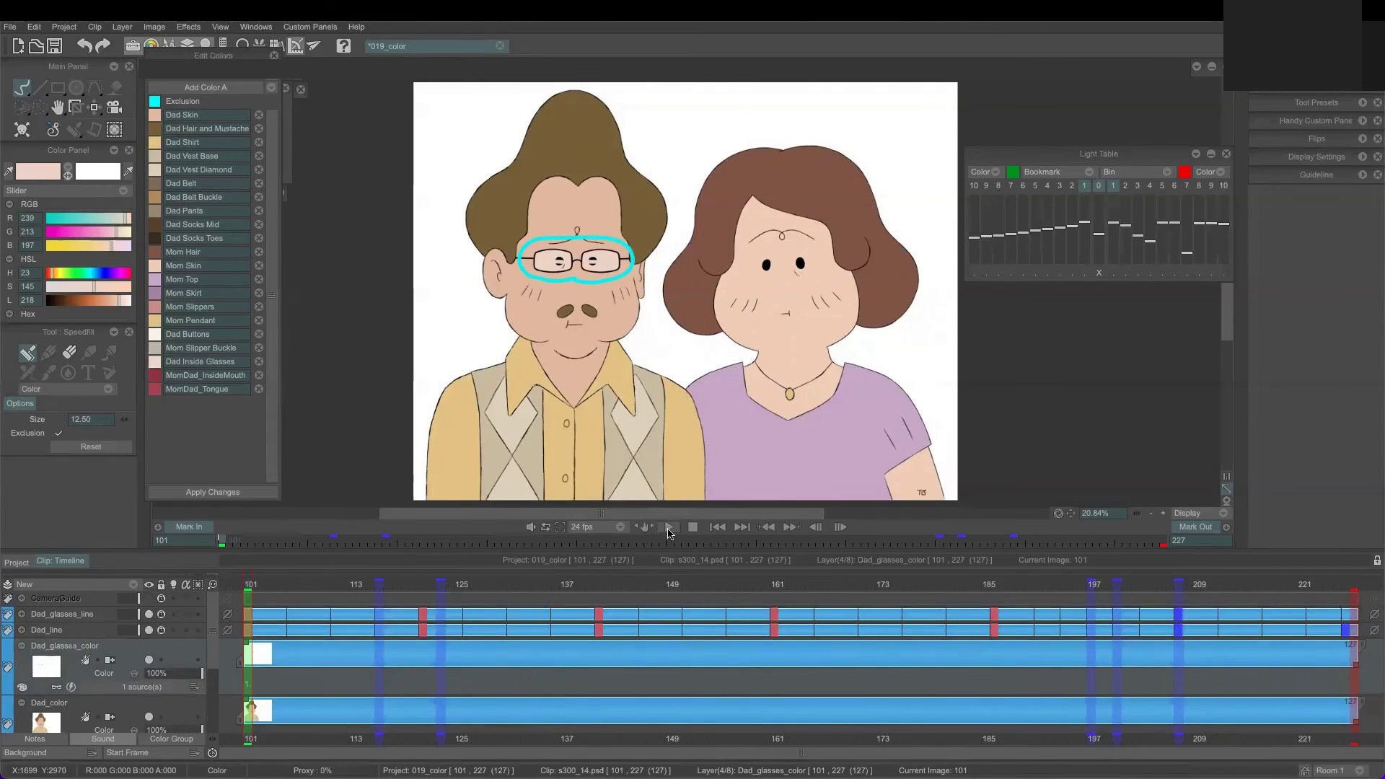